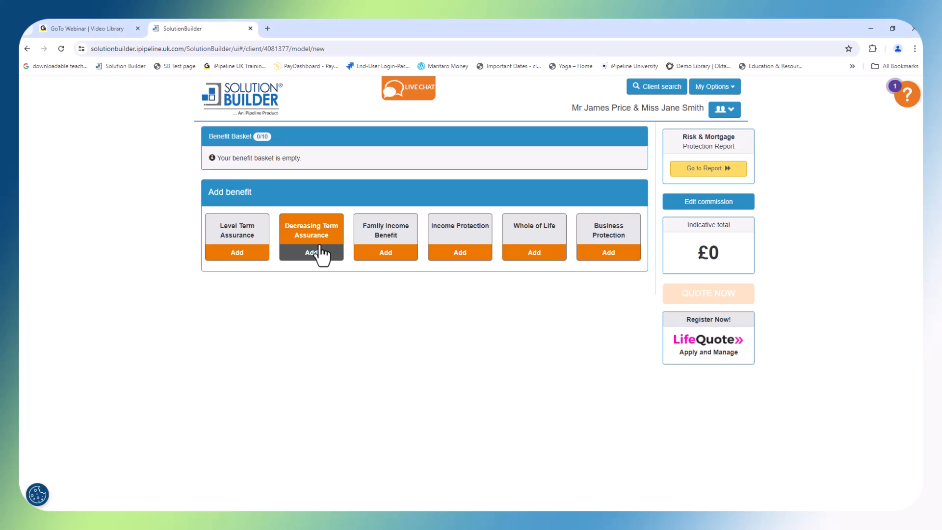
Start a Decreasing Term Assurance benefit for joint lives, excluding low start plans, with a term of 25 years
click(322, 253)
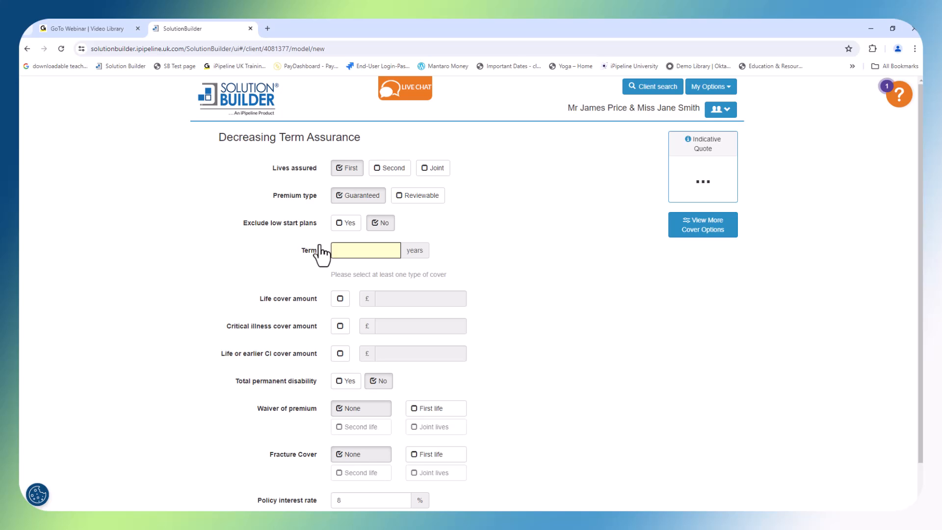
click(432, 183)
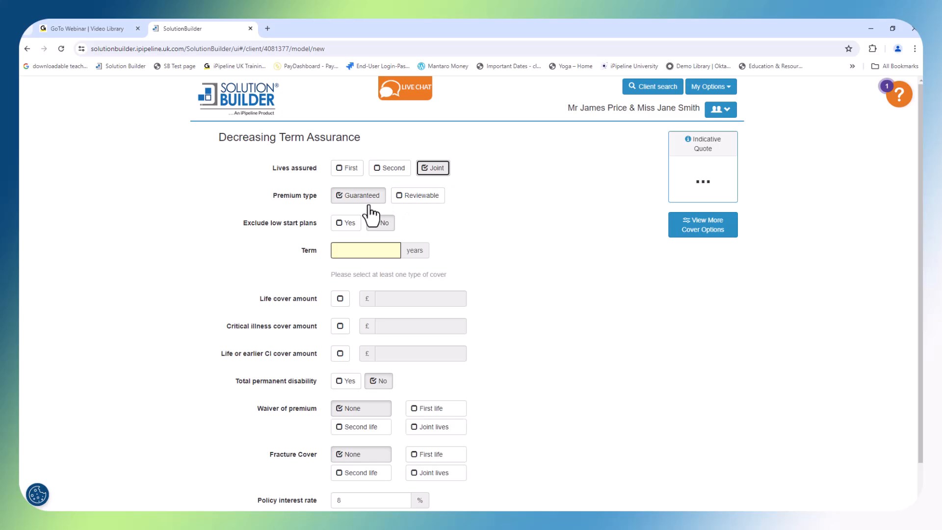
click(342, 225)
click(348, 250)
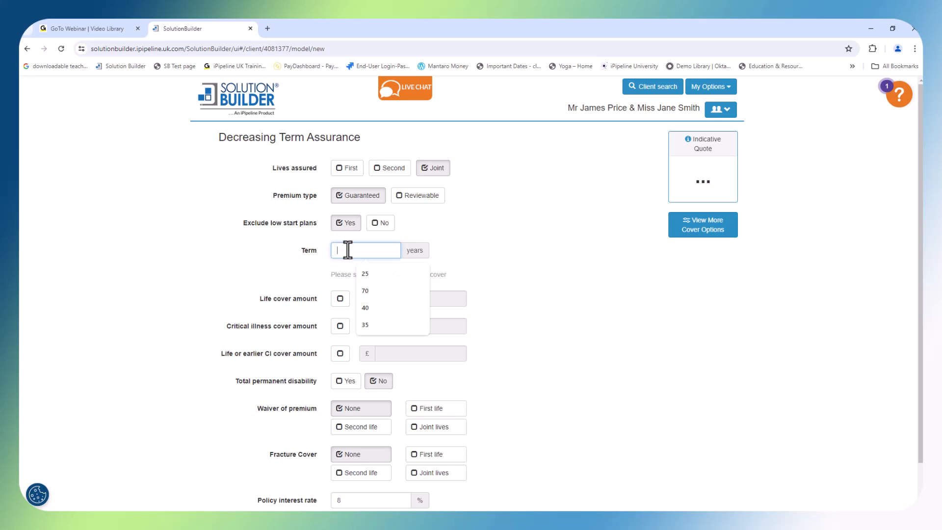
text(25)
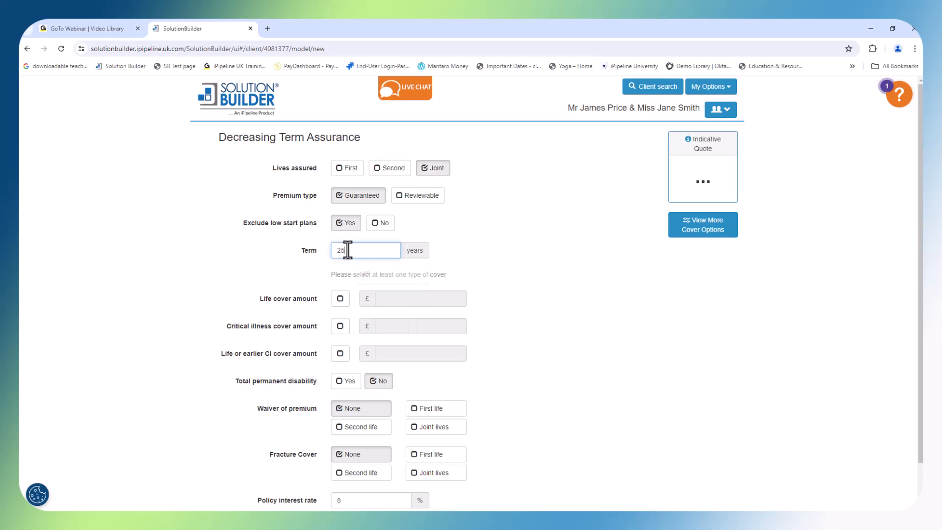
Include life cover of £250000 with waiver of premium for joint lives, and save the decreasing term benefit
click(341, 301)
click(391, 301)
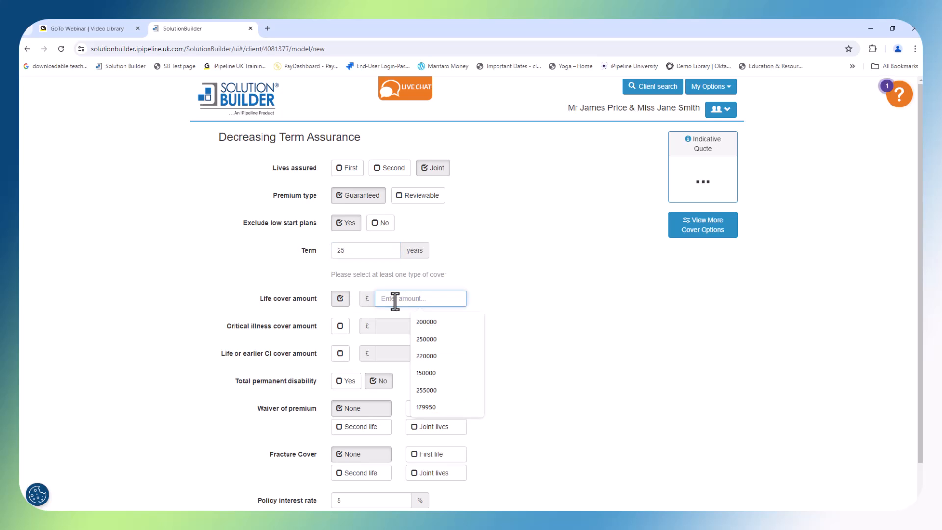
text(25000)
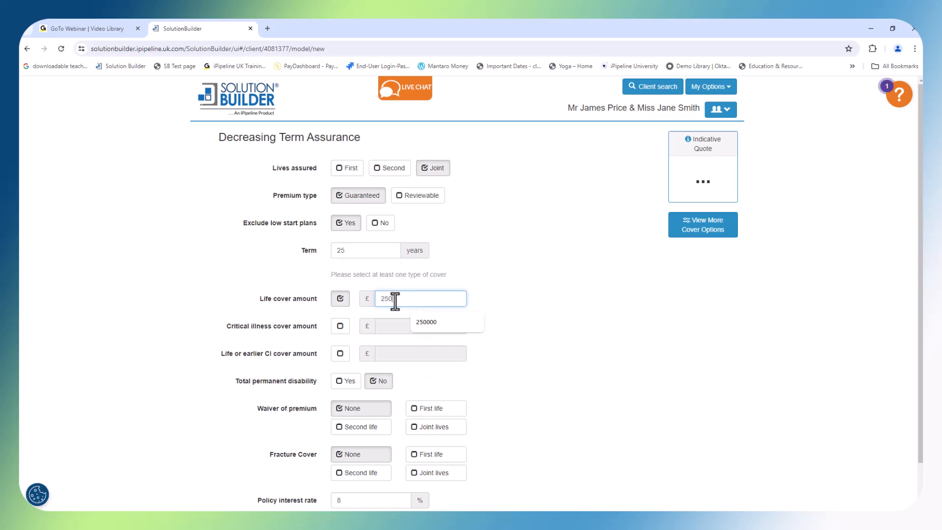
text(0)
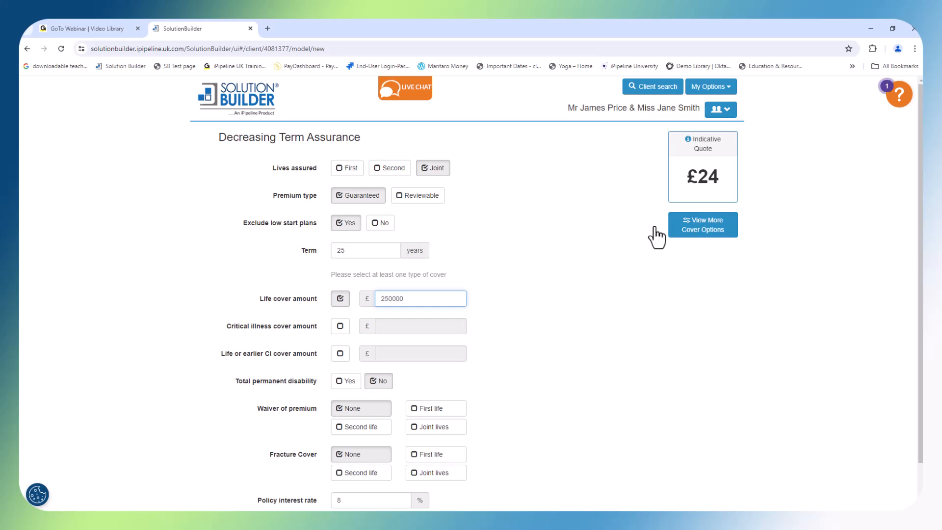
scroll(346, 440, down, 1)
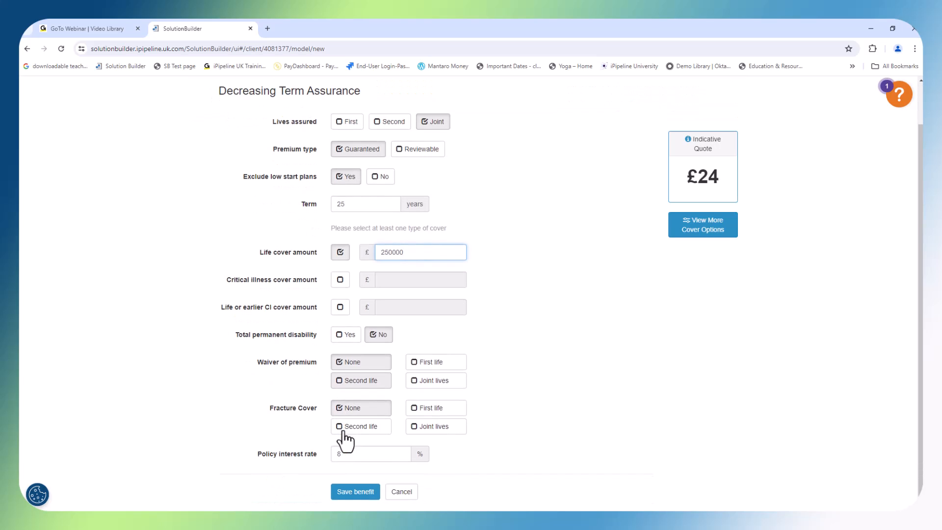
click(427, 383)
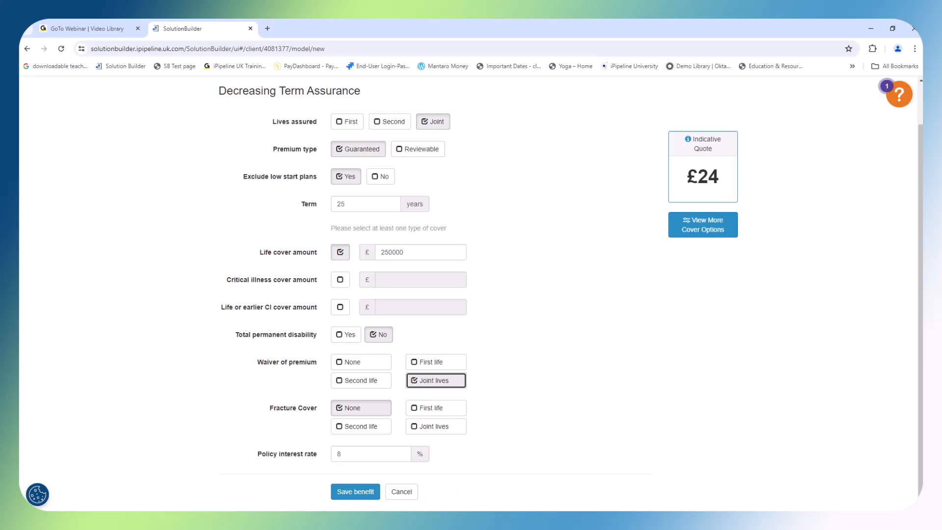
click(357, 492)
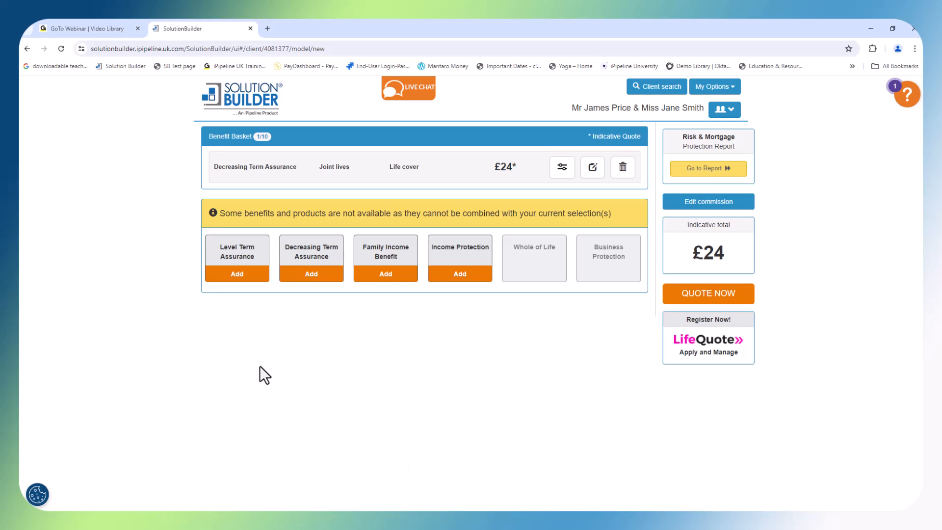
Start a Level Term Assurance benefit for the first life, excluding low start plans and running to age 67
click(230, 273)
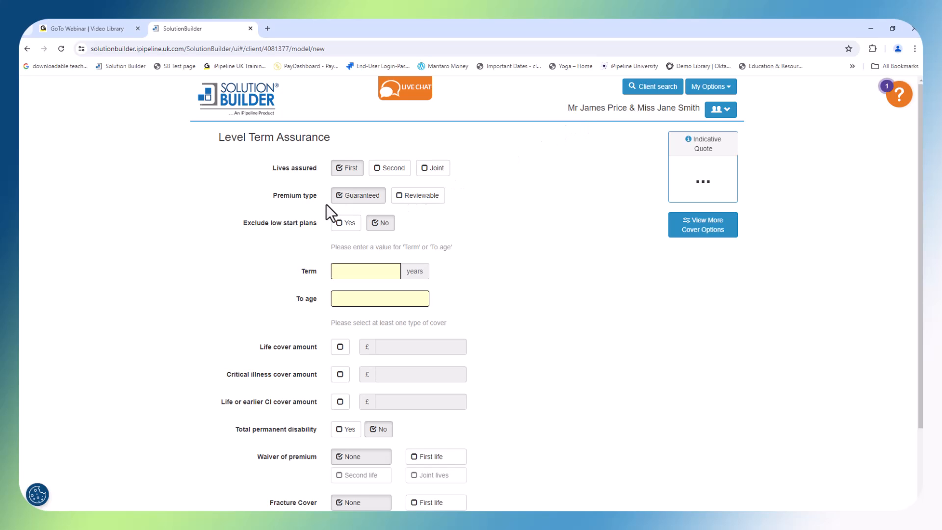
click(340, 229)
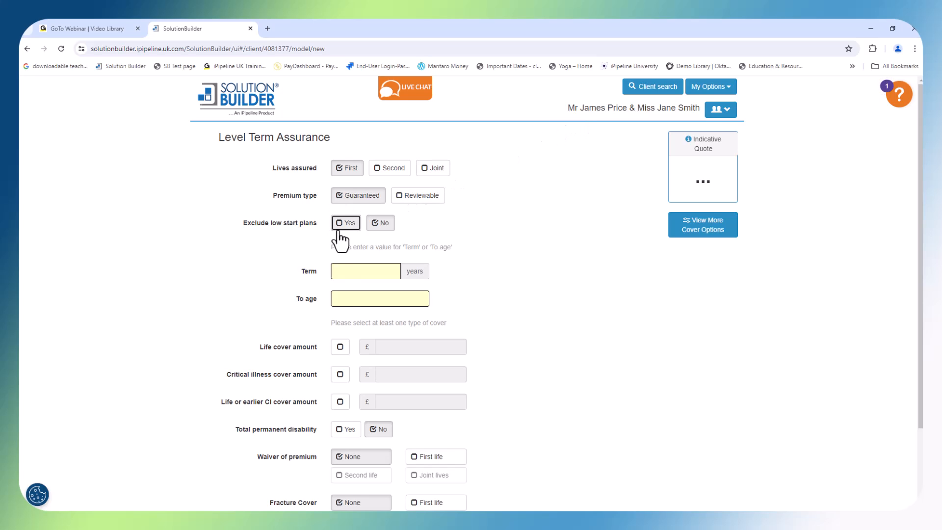
click(345, 304)
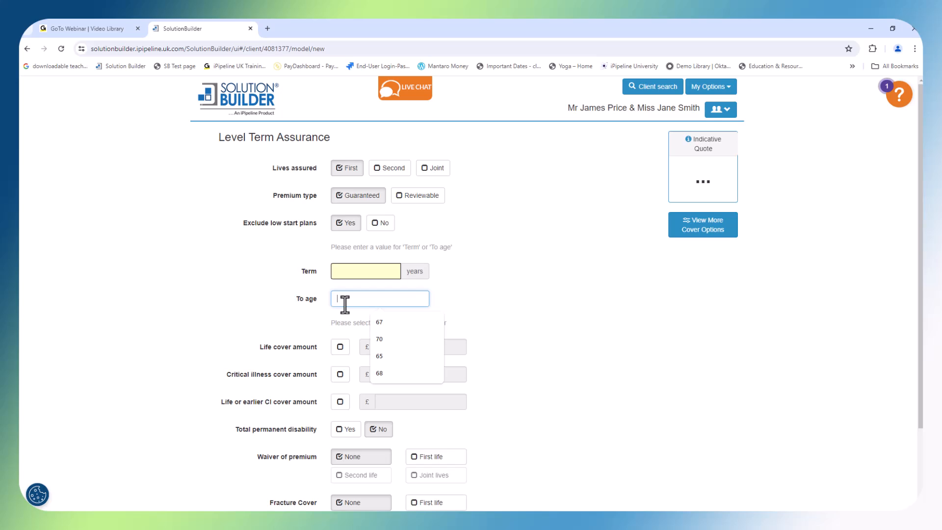
text(6)
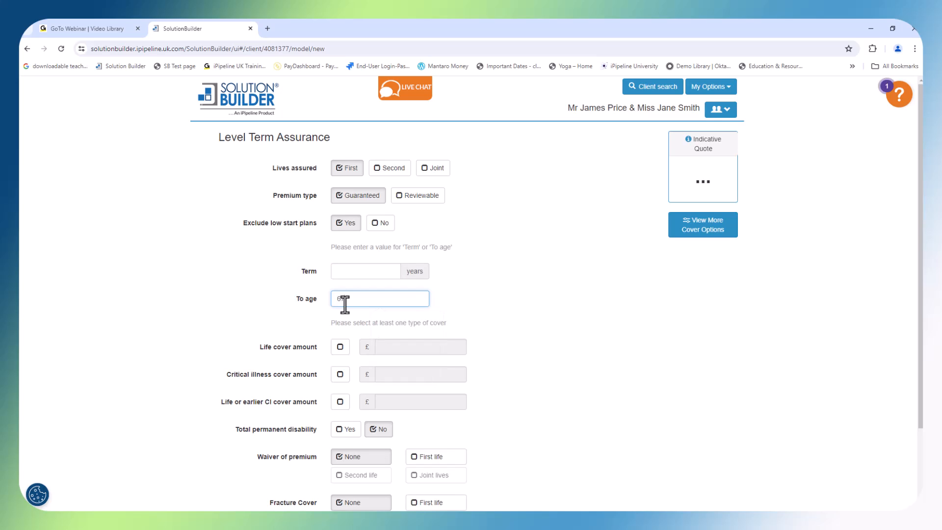
text(7)
Include life or earlier critical illness cover of £100000 with total permanent disability on the first life's level term benefit
click(340, 402)
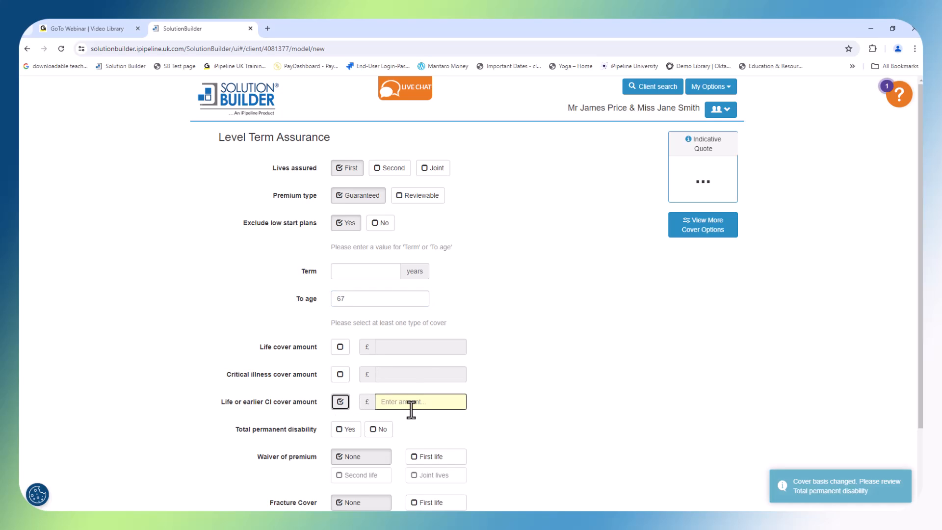
click(410, 401)
text(100000)
click(344, 431)
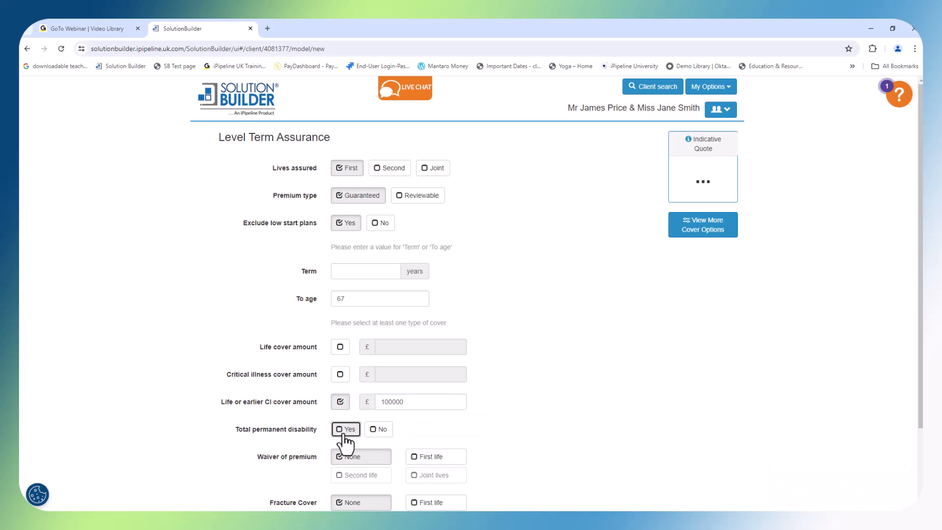
Set waiver of premium to the first life, check the indexation options, and save the level term benefit
scroll(345, 442, down, 3)
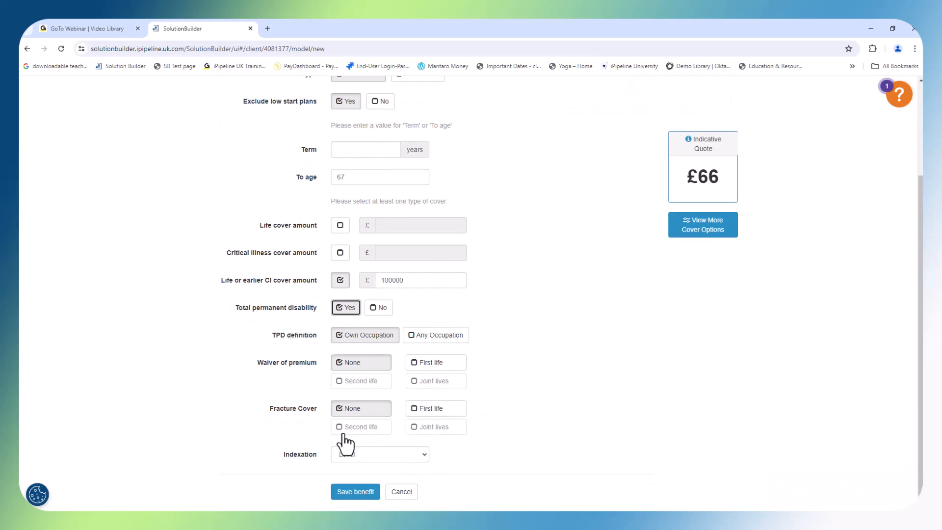
click(428, 365)
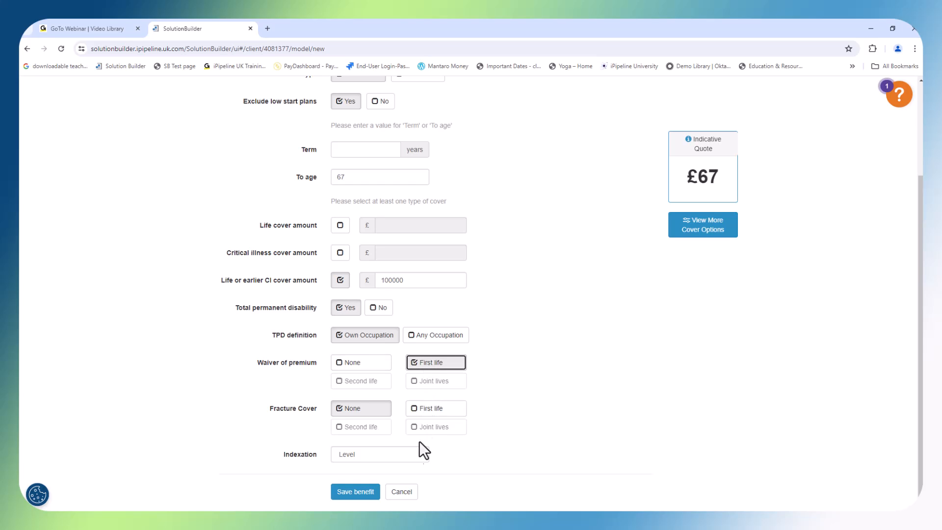
click(422, 457)
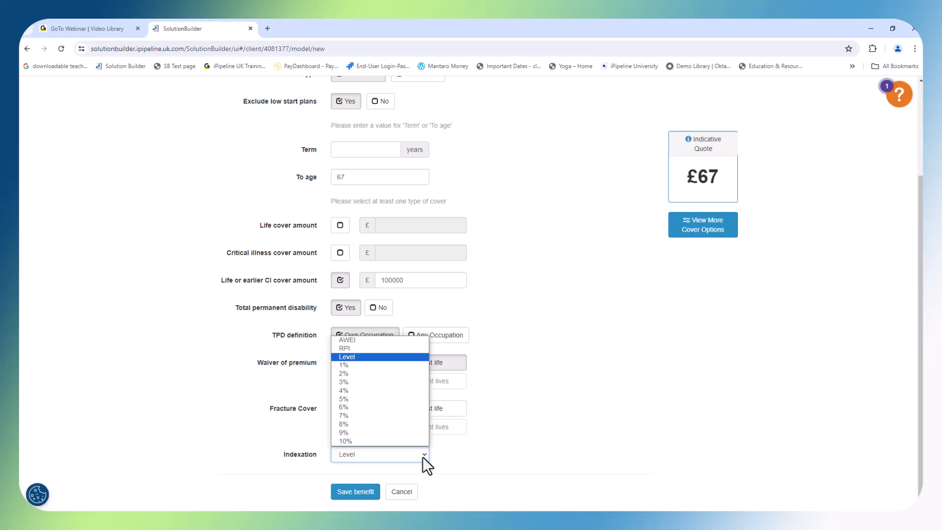
click(346, 491)
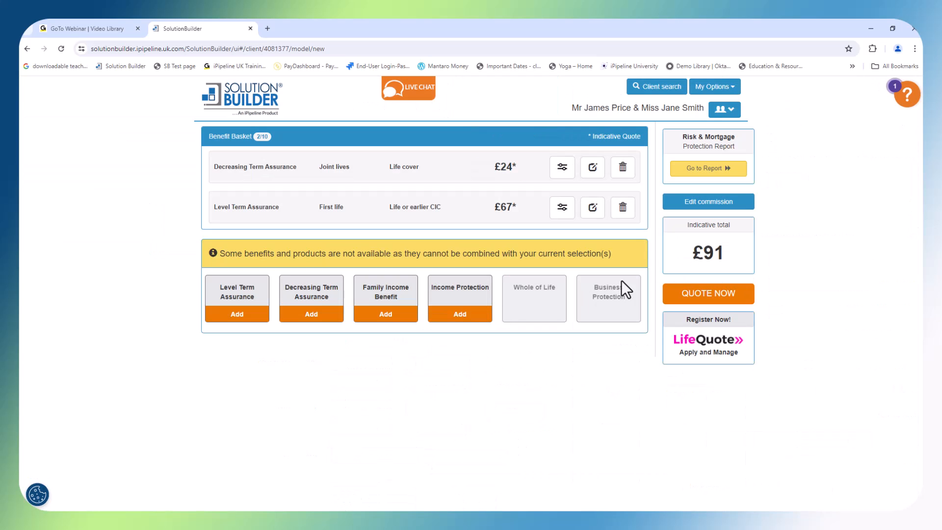
Start another Level Term Assurance benefit for the second life, excluding low start plans and running to age 67
click(227, 314)
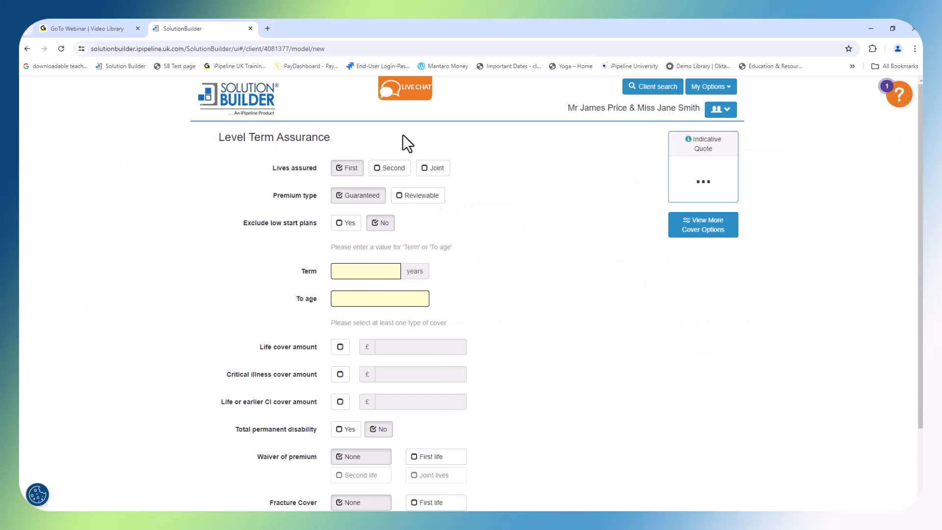
click(386, 172)
click(344, 224)
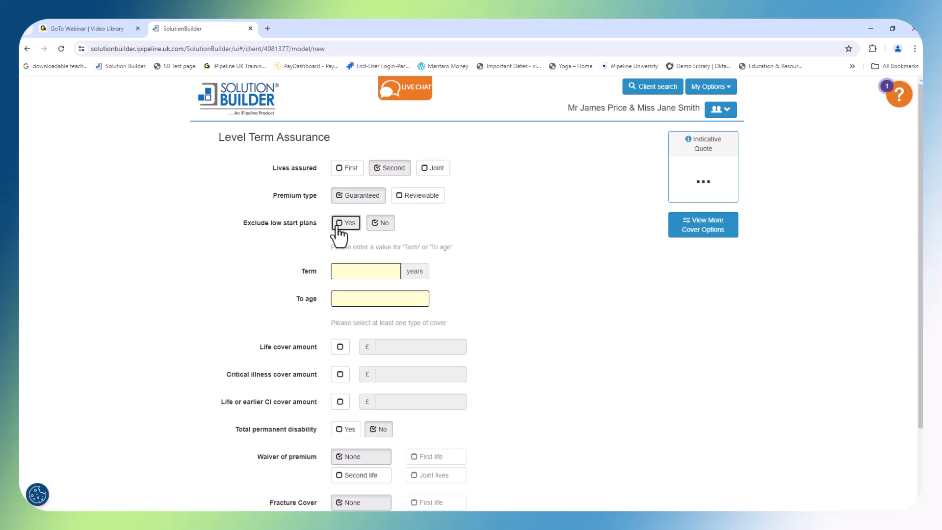
click(350, 296)
text(67)
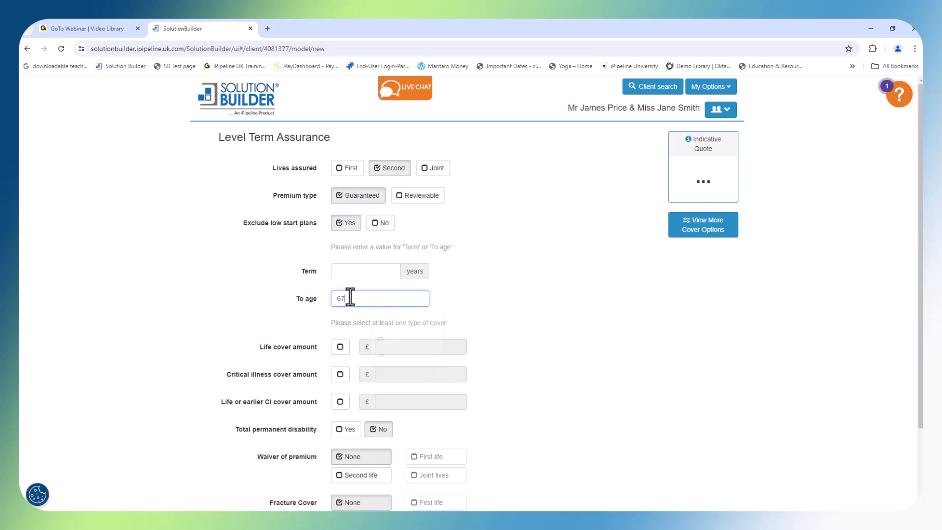
Include life or earlier critical illness cover of £50000 with total permanent disability on the second life's level term benefit
click(340, 403)
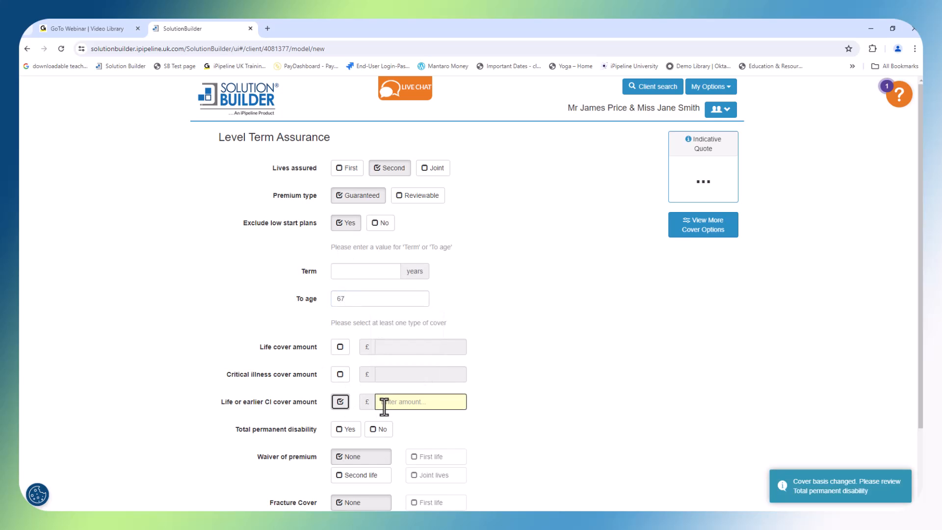
click(383, 403)
text(5000)
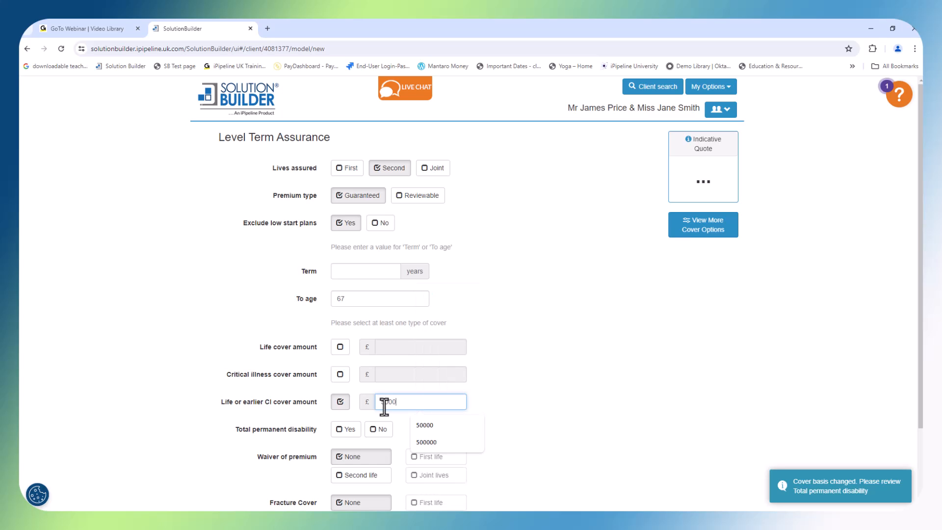
text(0)
click(347, 429)
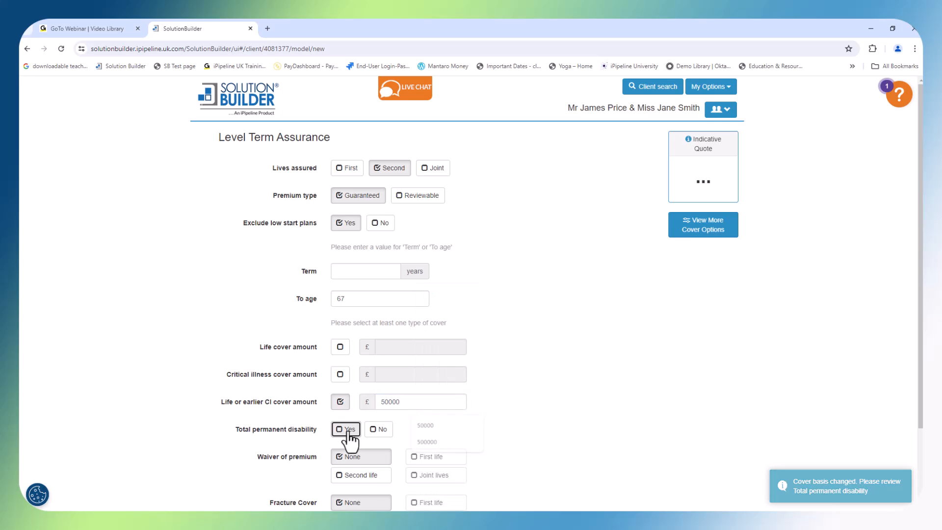
Set waiver of premium to the second life and save the level term benefit
scroll(408, 482, down, 2)
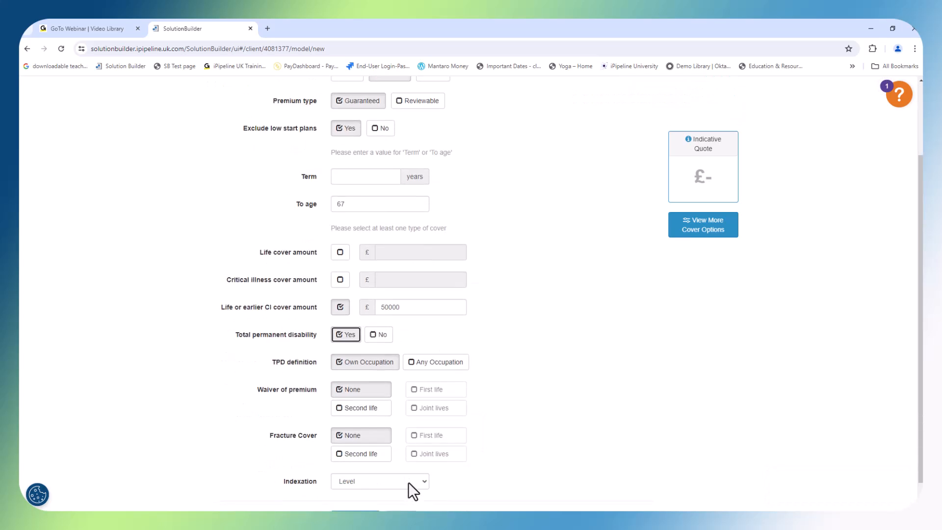
click(354, 409)
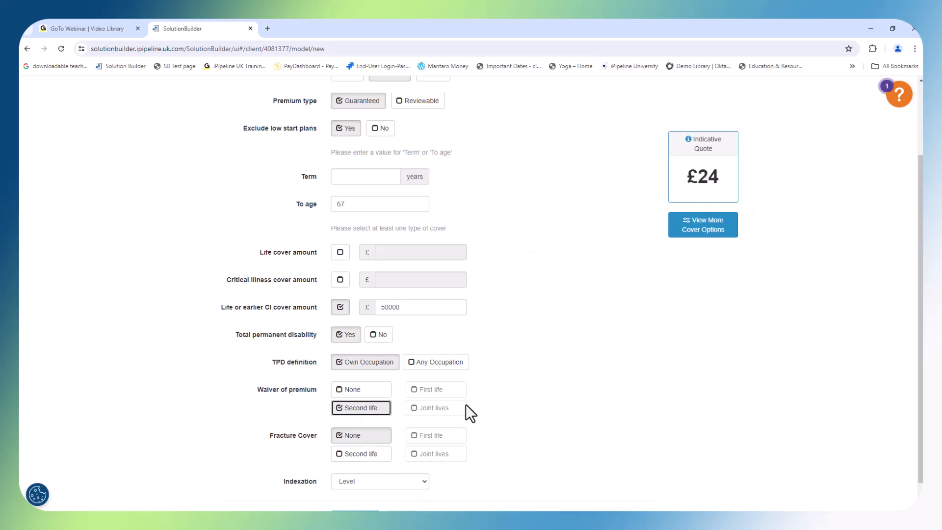
scroll(467, 405, down, 1)
click(347, 494)
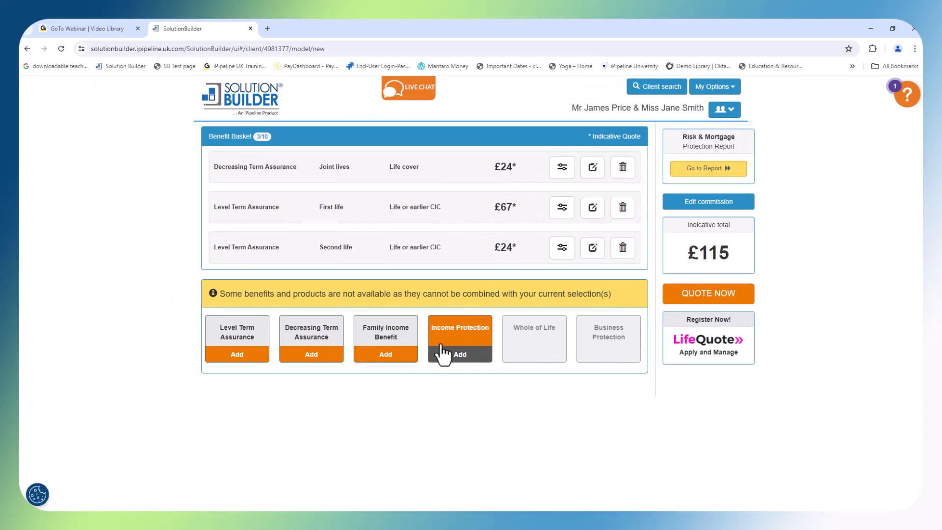
Start an Income Protection benefit for the first life to age 67, without a limited payment period and on a maximum benefit basis
click(477, 343)
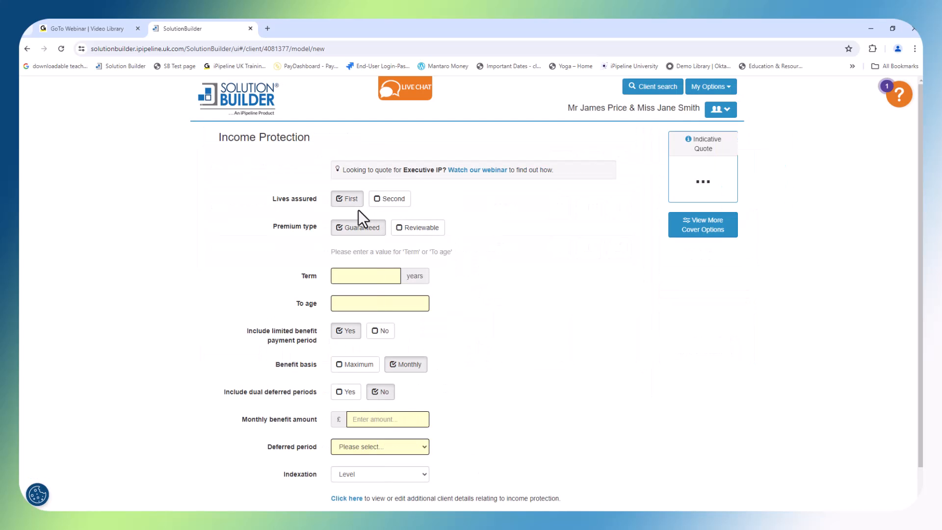
click(354, 304)
text(67)
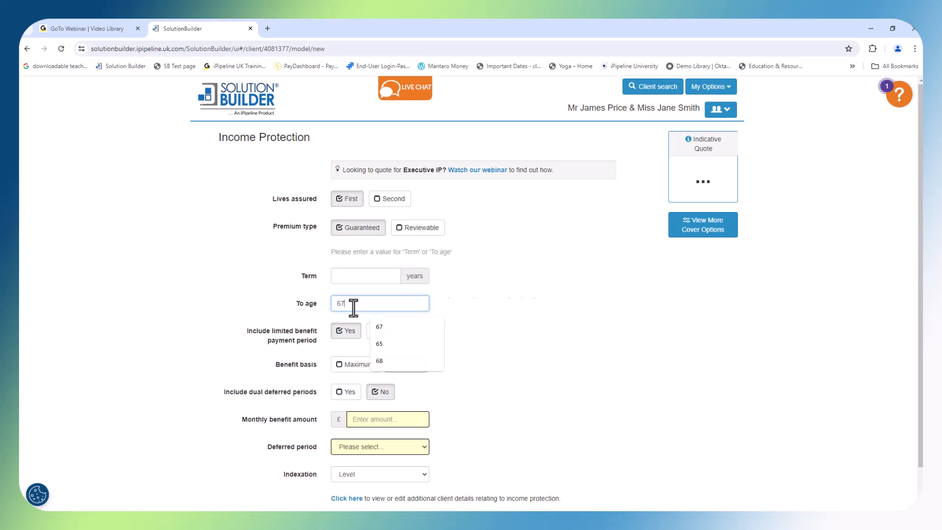
click(384, 333)
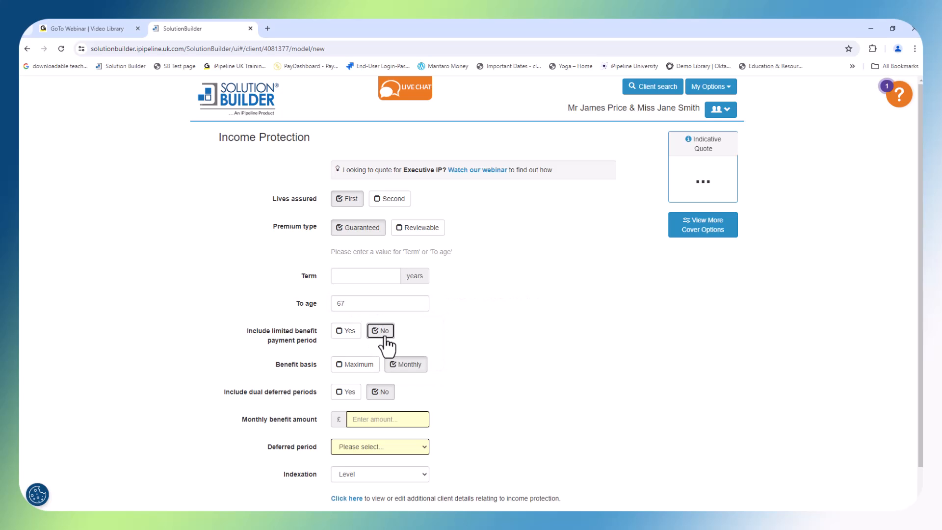
click(343, 365)
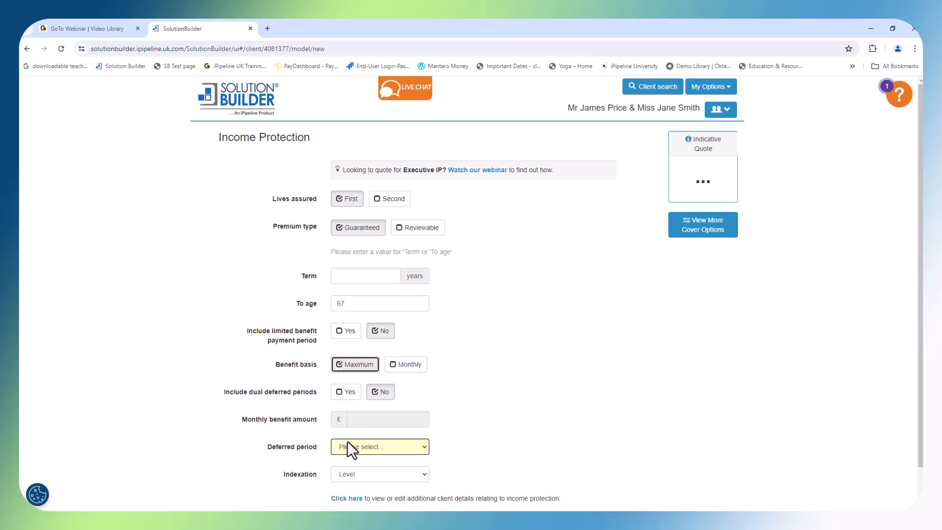
Set the income protection deferred period to 3 months and save the benefit
click(348, 444)
click(358, 409)
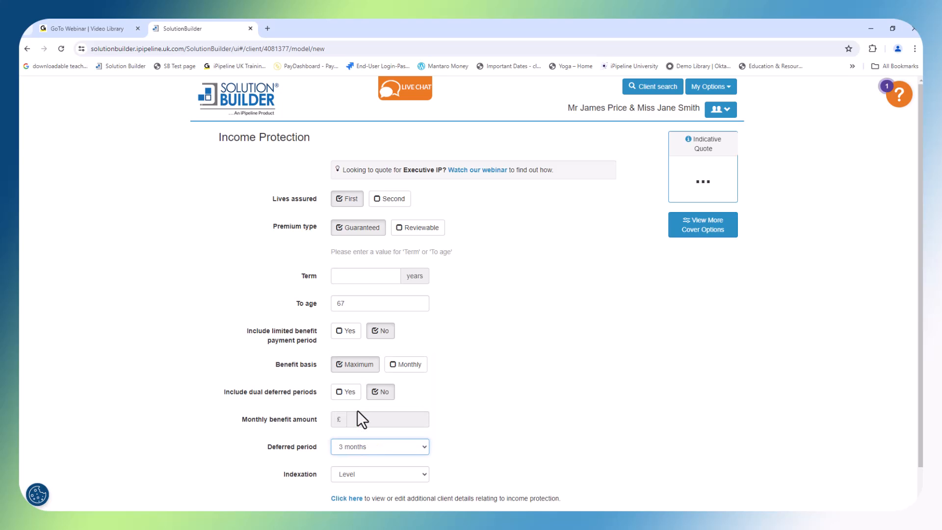
scroll(357, 410, down, 1)
click(365, 494)
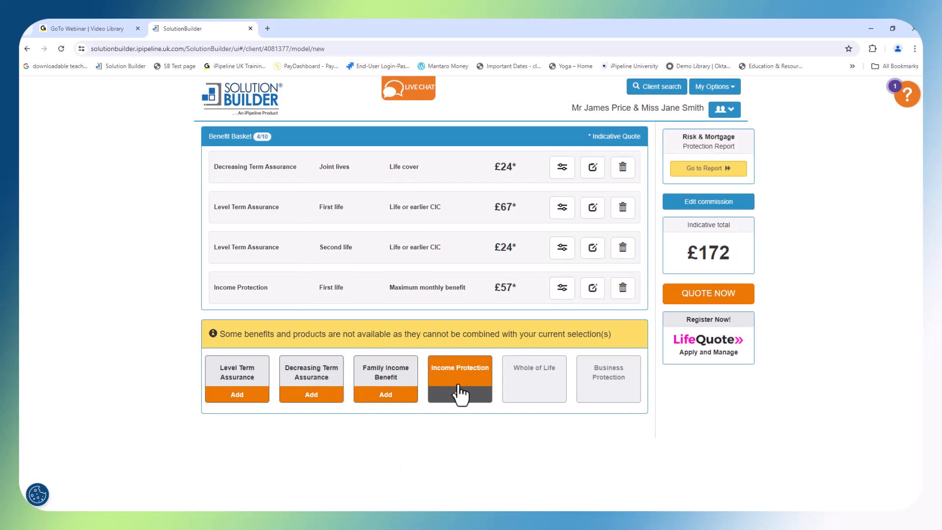
Start an Income Protection benefit for the second life to age 67, without a limited payment period and on a maximum benefit basis
click(423, 394)
click(382, 200)
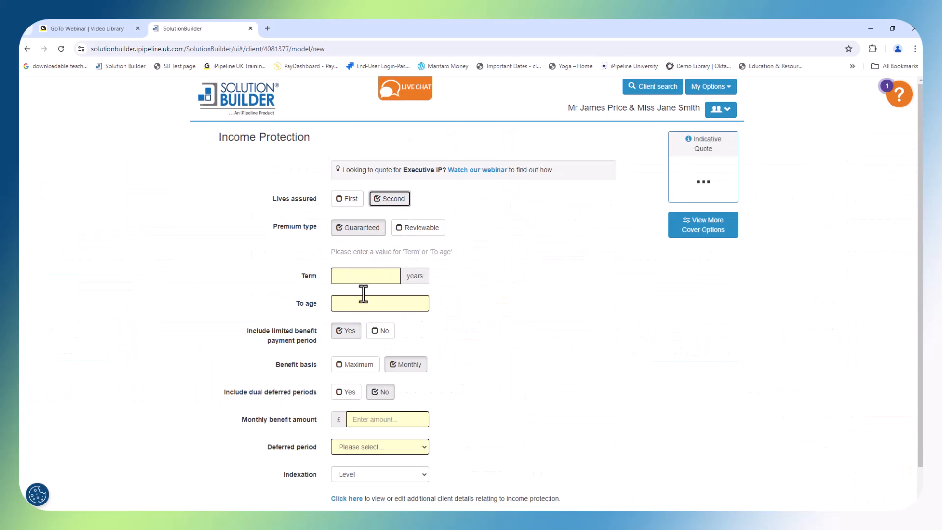
click(358, 309)
text(7)
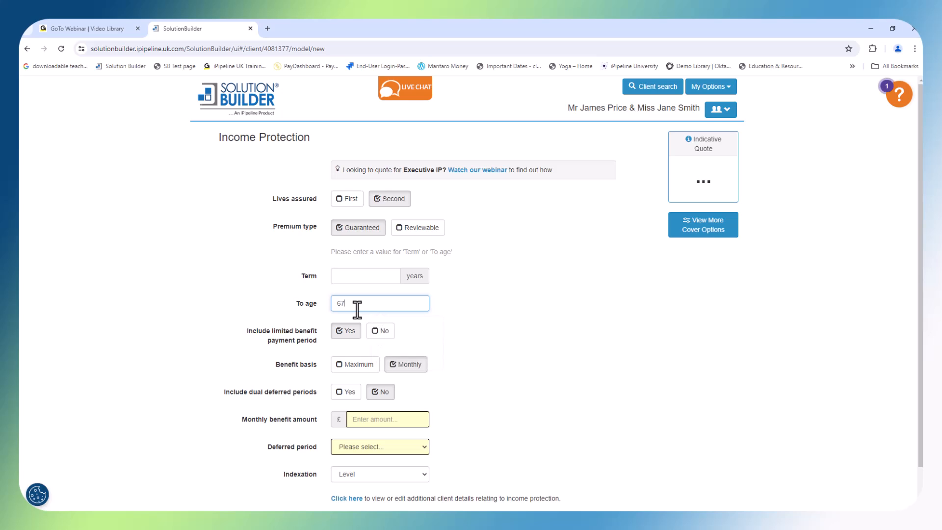
click(381, 331)
click(354, 365)
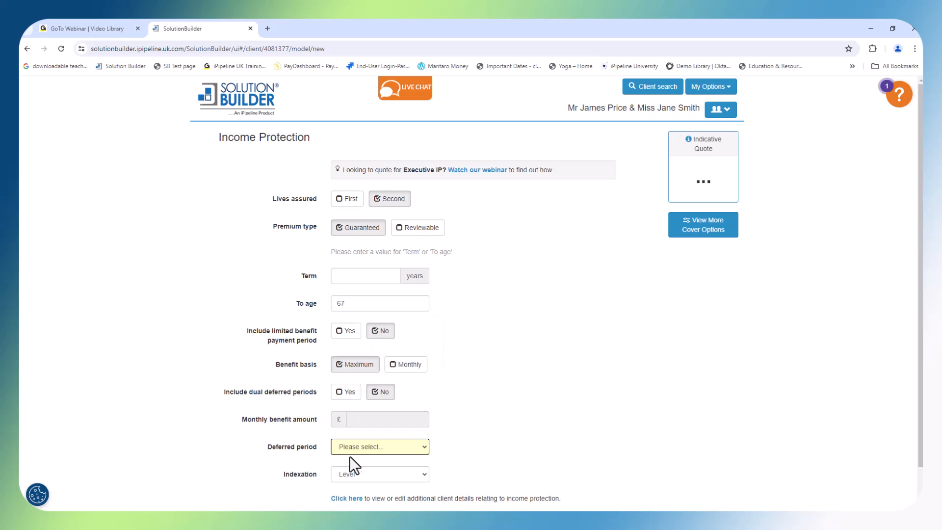
Set the second life's income protection deferred period to 3 months and save the benefit
click(353, 447)
click(355, 411)
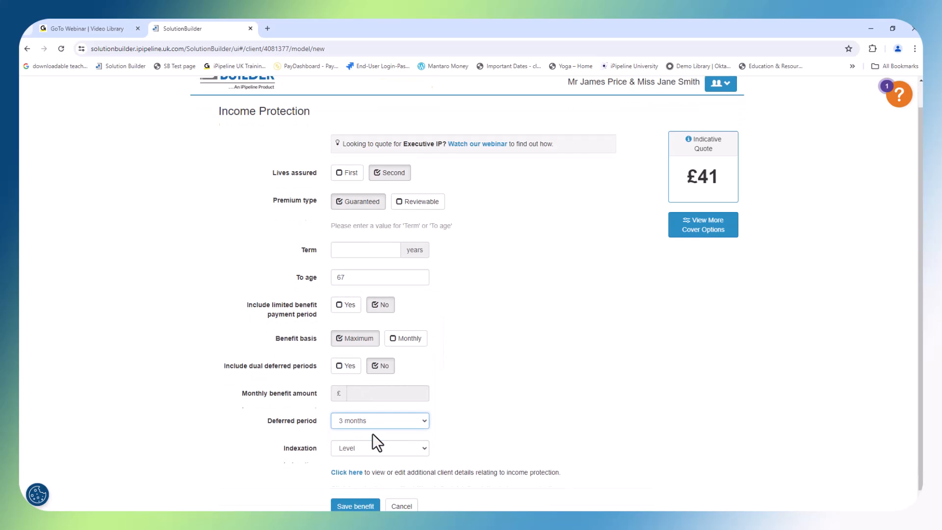
click(353, 494)
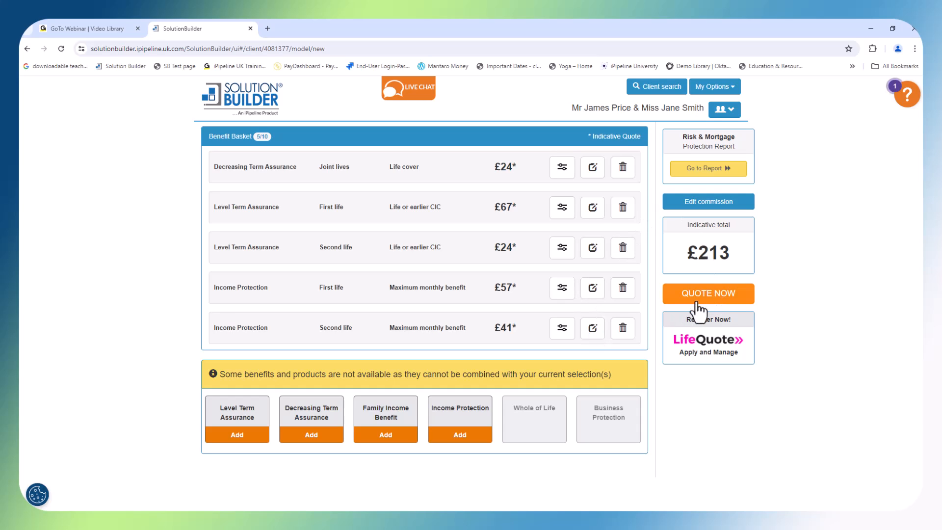
Generate quotes for the benefit basket and look over the solutions and the options available for the Guardian single policy
click(729, 304)
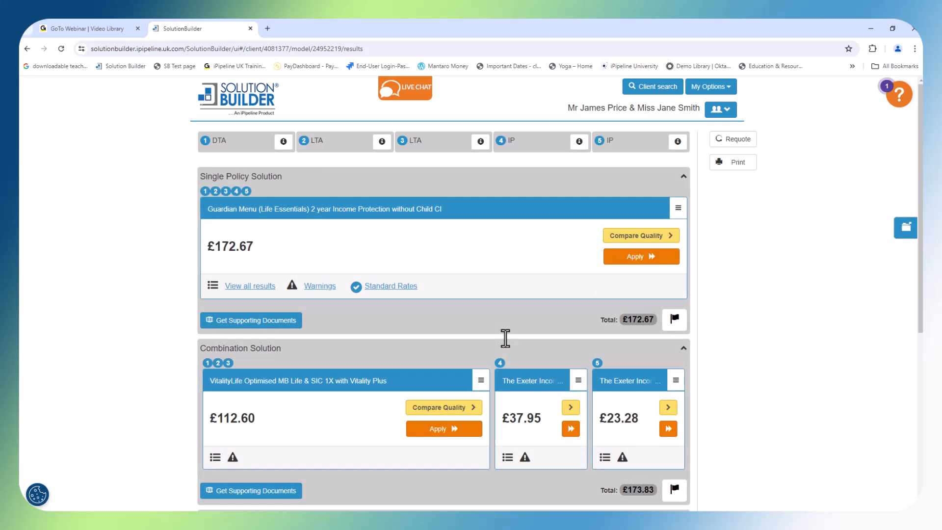
scroll(505, 338, down, 5)
scroll(506, 338, up, 5)
click(679, 209)
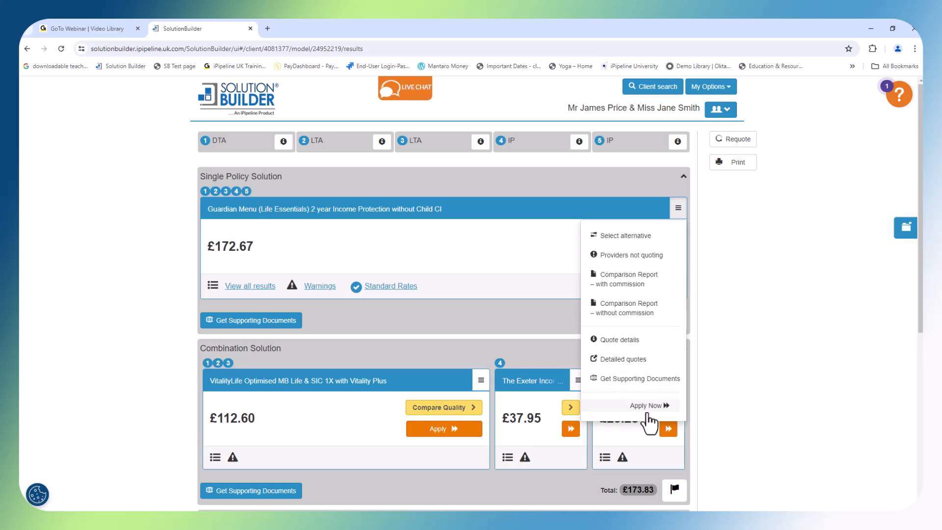
click(678, 210)
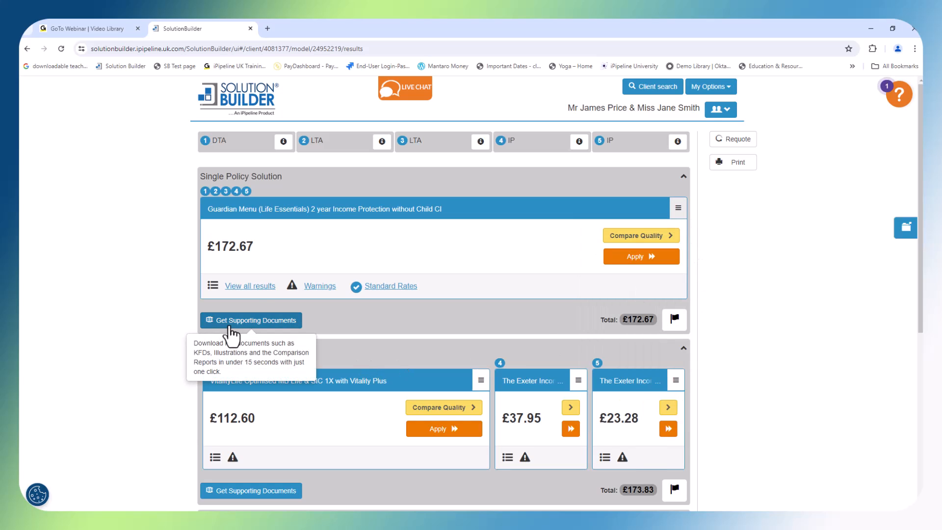
View all results for the single policy solution and check which comparison report versions are offered
click(261, 290)
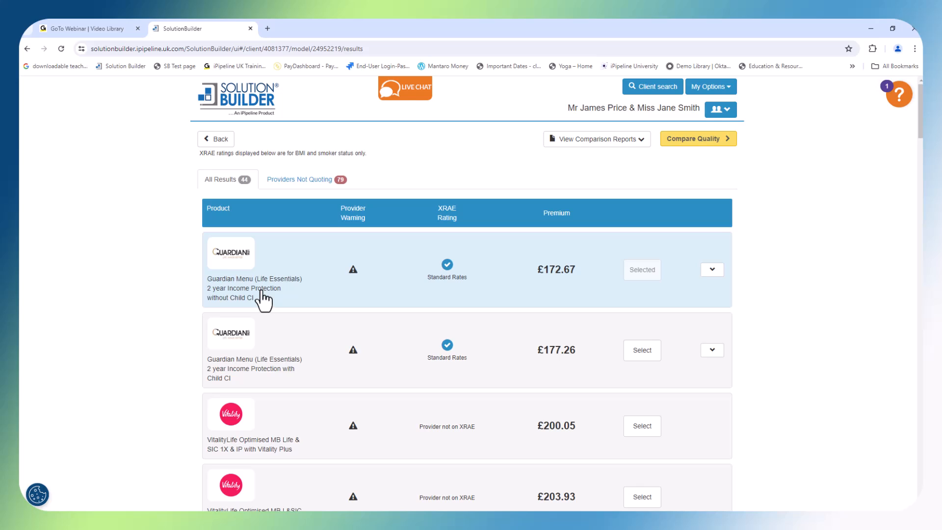
click(645, 144)
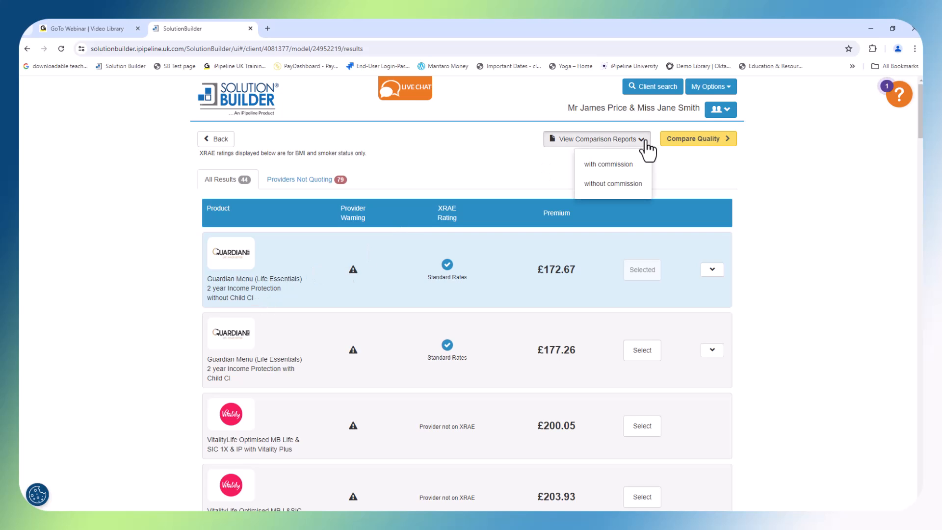
click(646, 142)
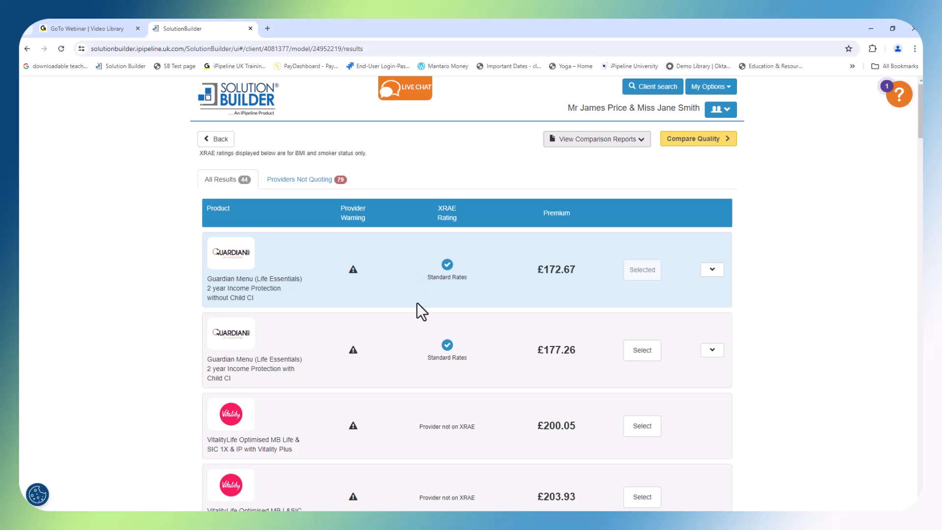
Review the list of quoted products and inspect the XRAE rating details of AIG Term Assurance with Core Critical Illness Cover
scroll(418, 338, down, 4)
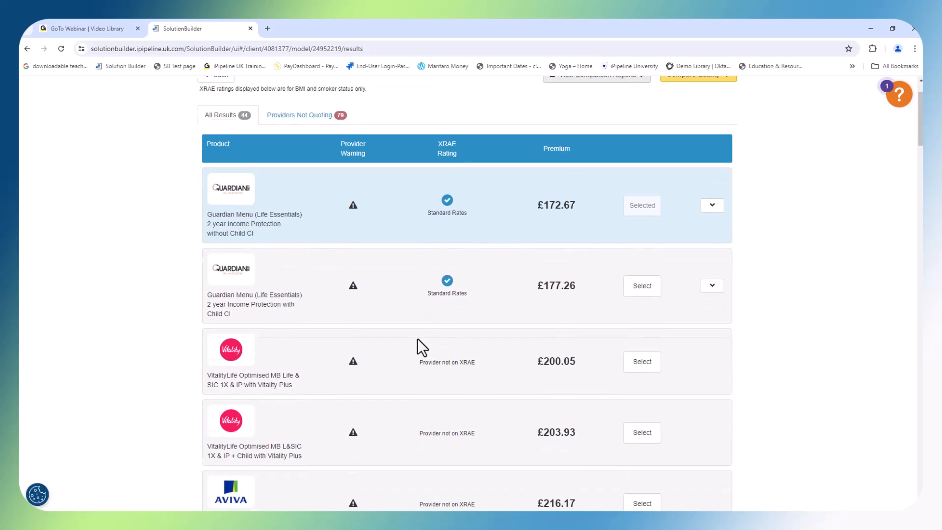
scroll(418, 338, down, 5)
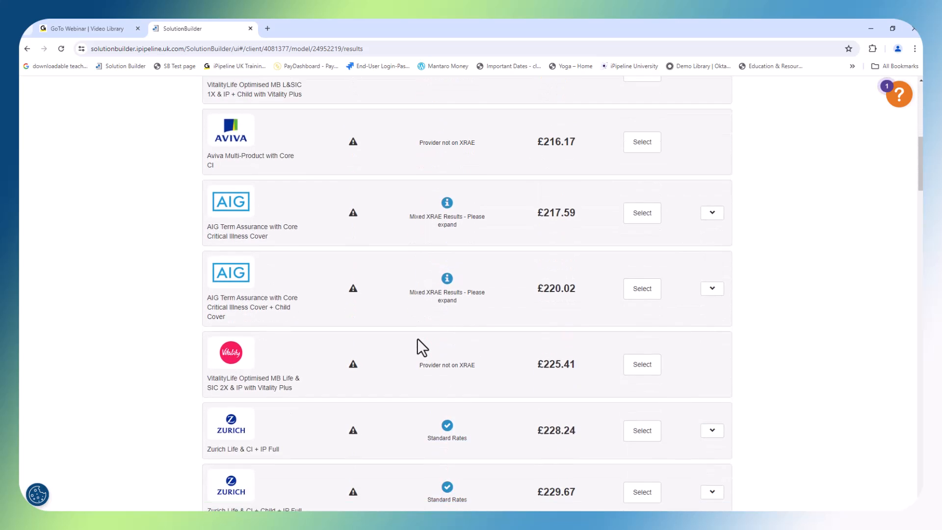
scroll(417, 338, down, 1)
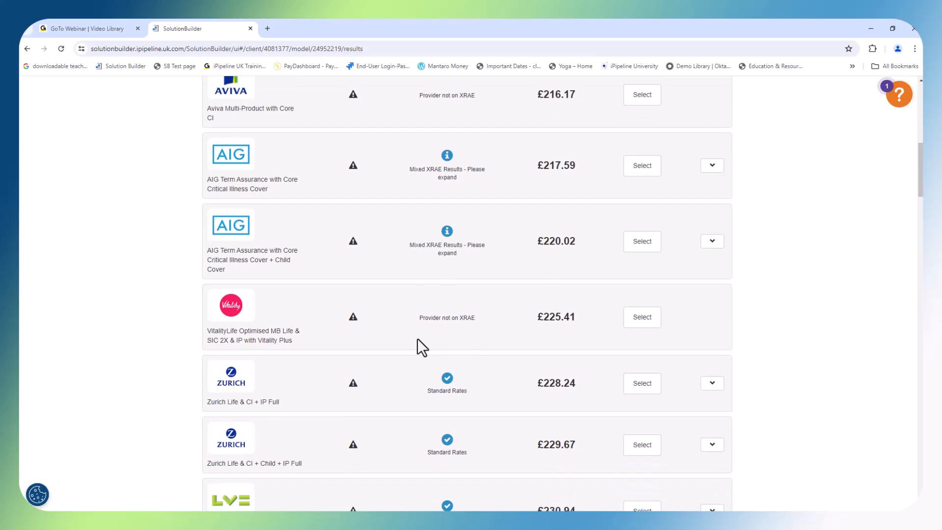
click(713, 167)
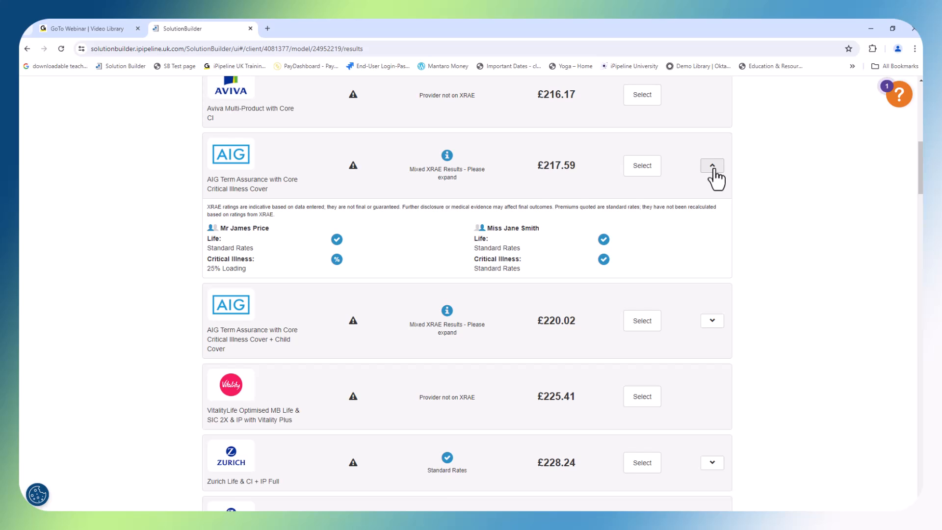
click(714, 168)
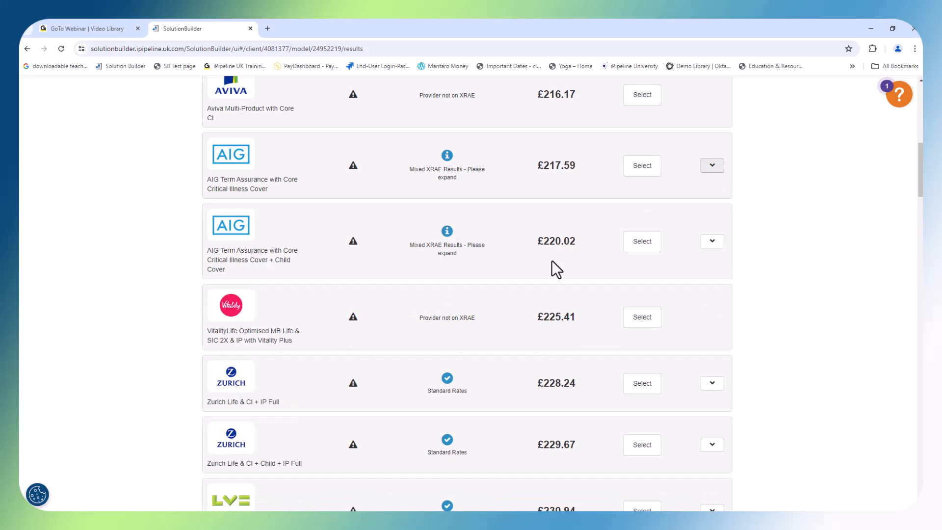
scroll(552, 260, down, 6)
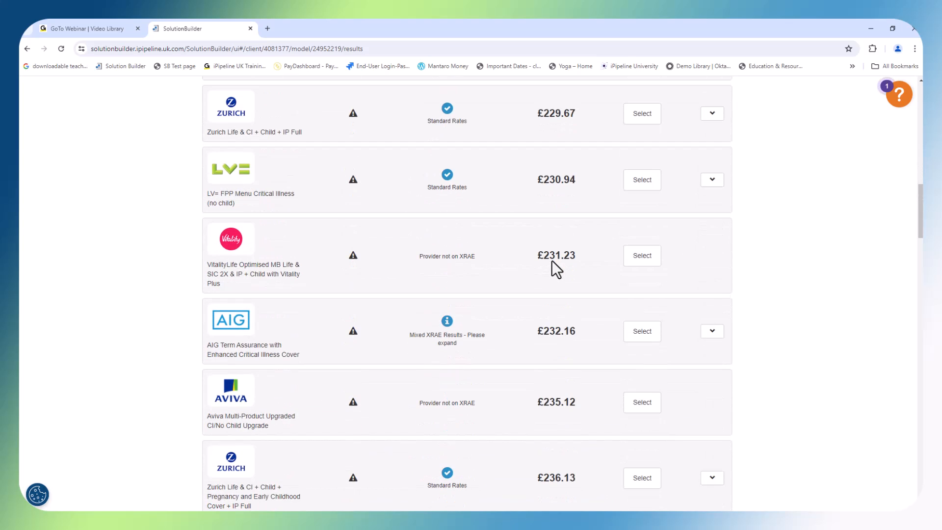
scroll(552, 260, up, 15)
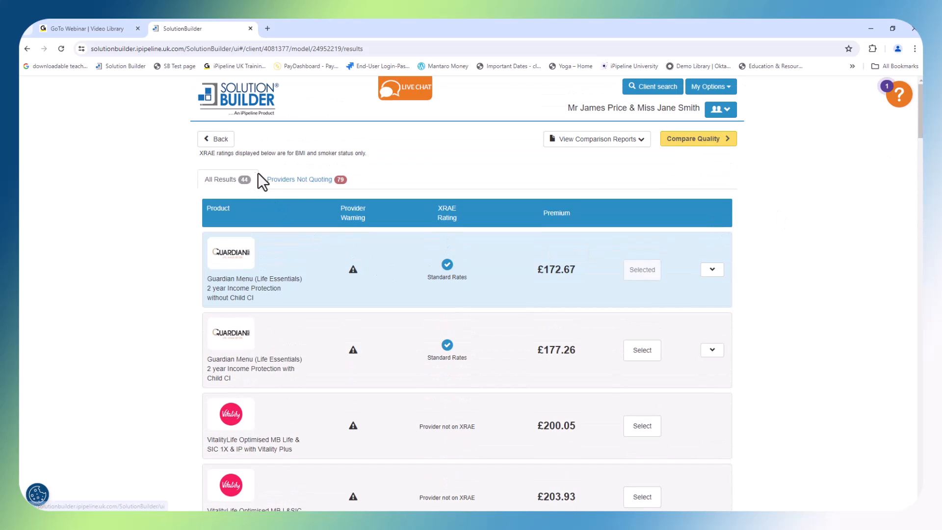
Examine the providers not quoting and the reason AIG KEY3 was filtered out
click(296, 195)
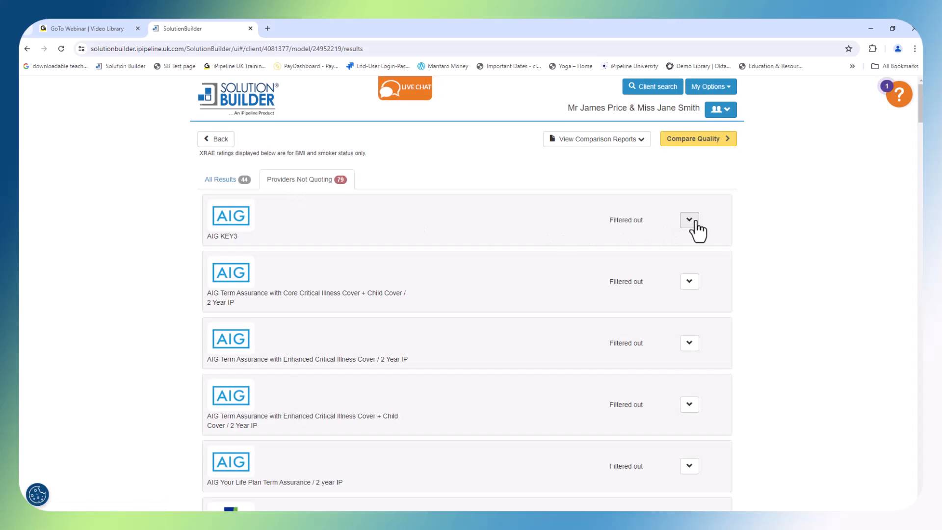
click(692, 221)
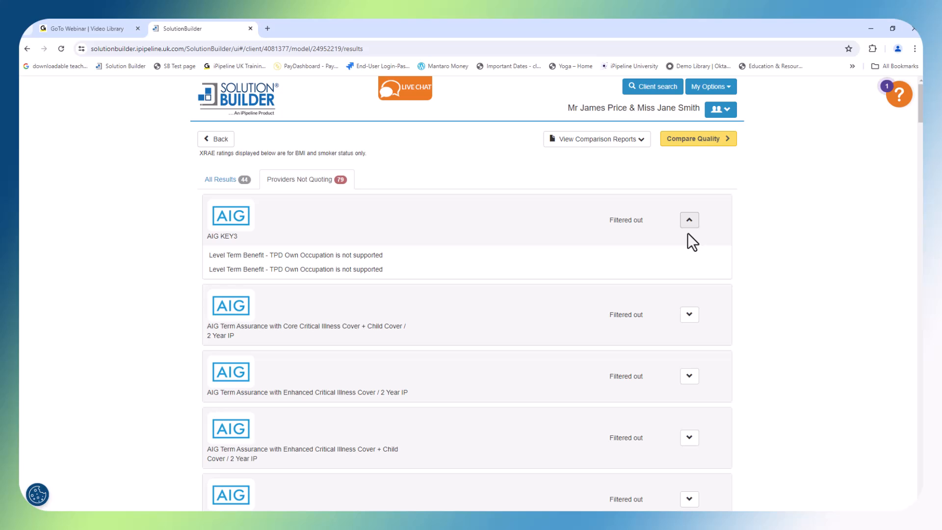
Return to all results and select Guardian Menu (Life Essentials) 2 year Income Protection with Child CI for the single policy solution
click(203, 185)
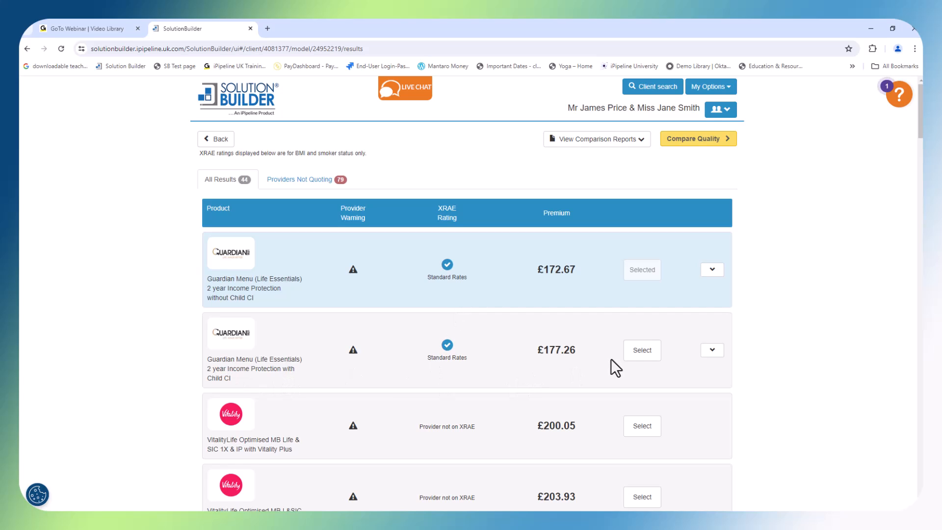
click(643, 350)
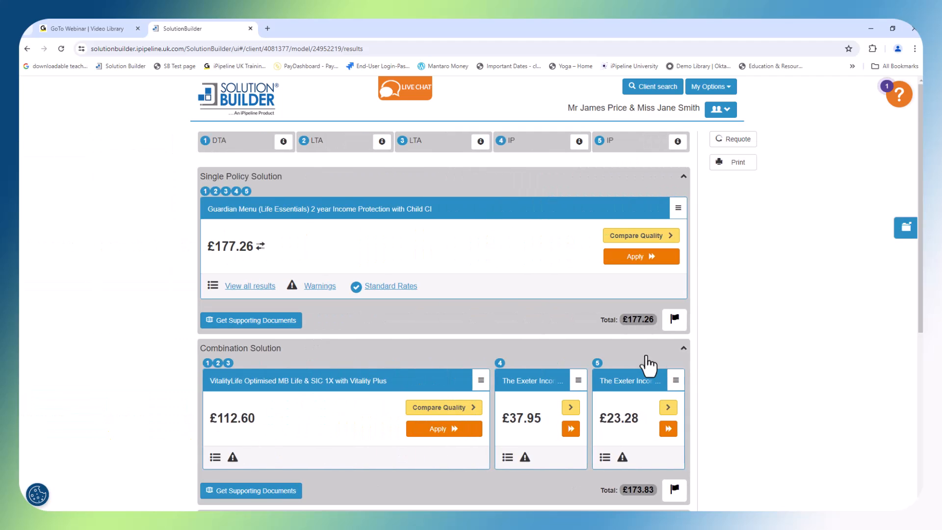
mouse_move(261, 254)
Read the provider warnings for the selected Guardian product and expand its provider literature
click(323, 289)
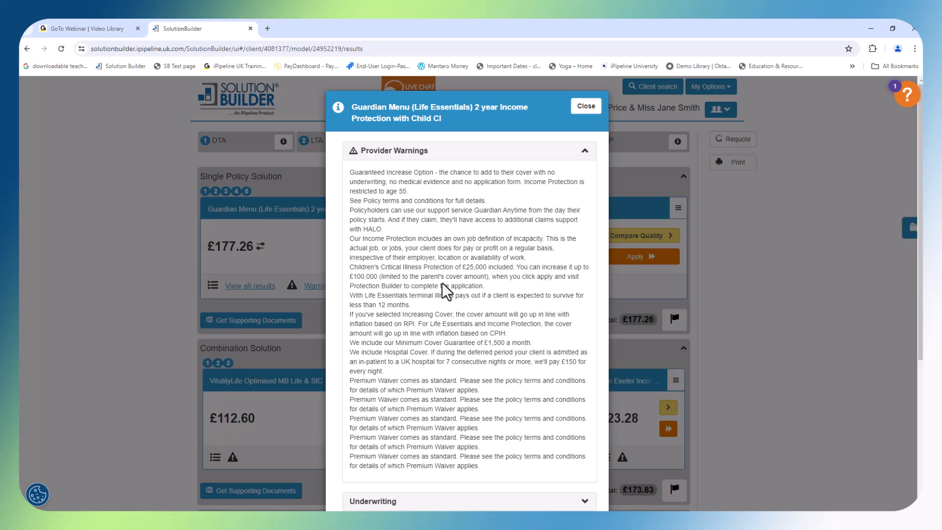
scroll(440, 324, down, 4)
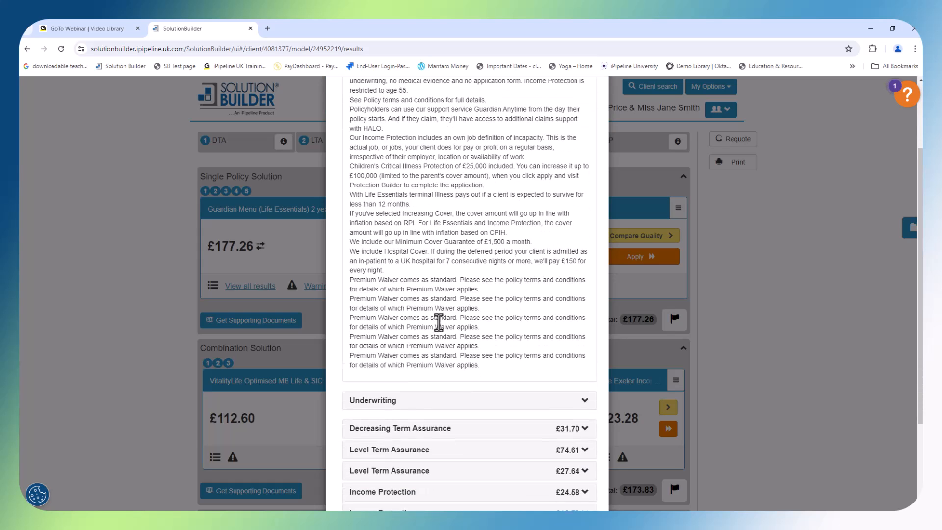
scroll(439, 323, down, 1)
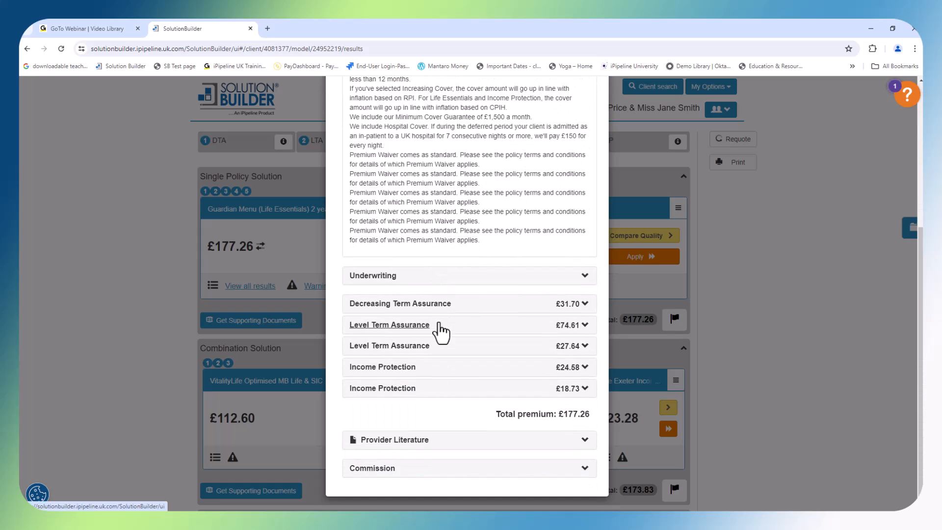
click(441, 449)
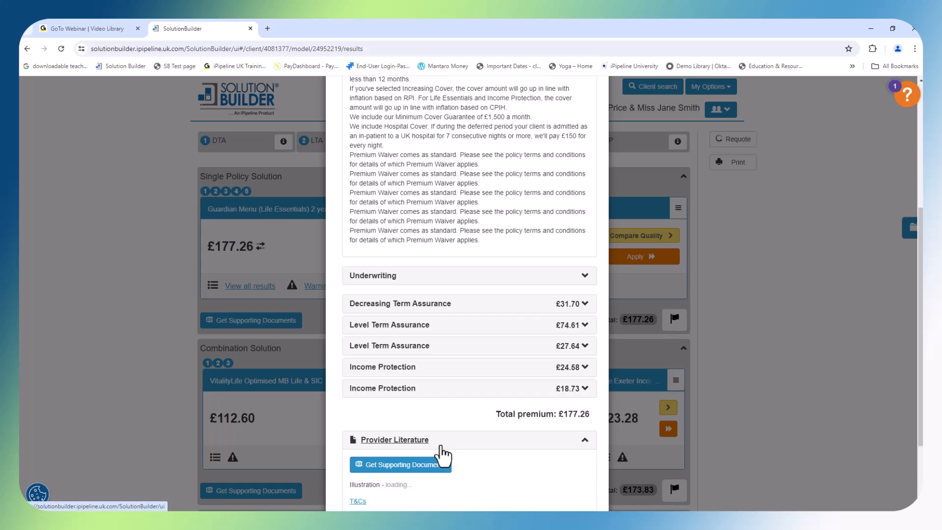
scroll(439, 449, down, 2)
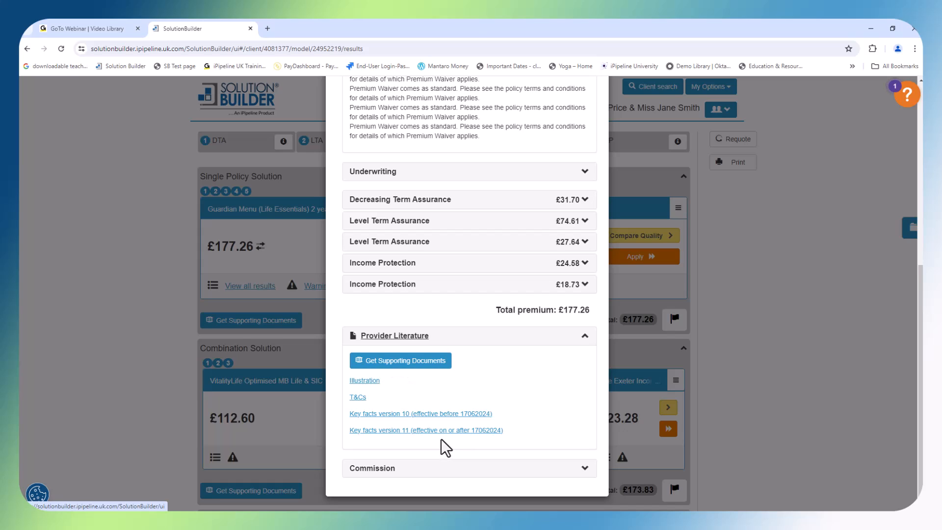
View the first three pages of the Guardian quote illustration and close the document
click(369, 383)
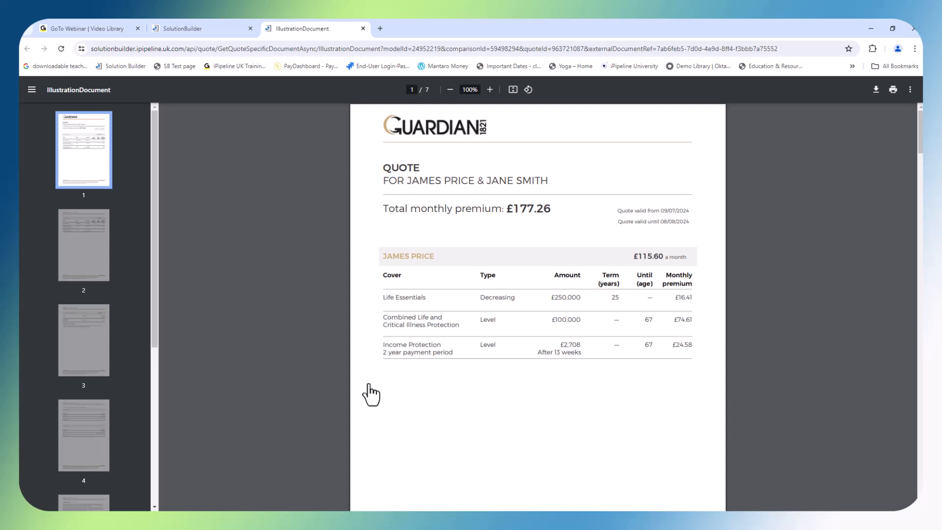
click(89, 256)
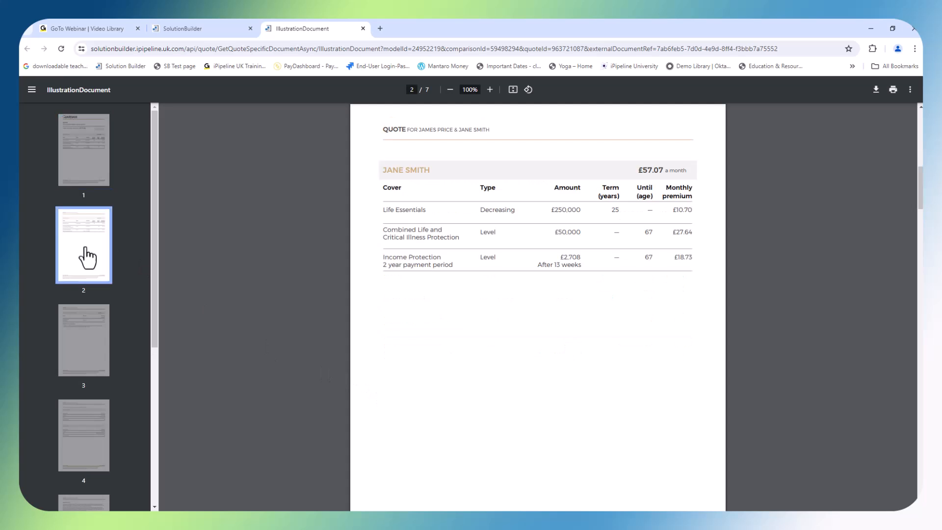
click(96, 327)
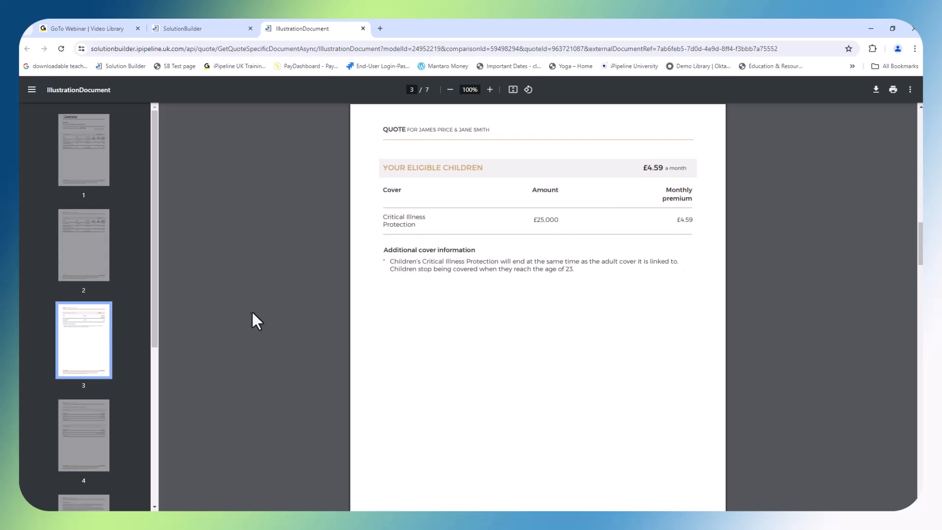
click(363, 29)
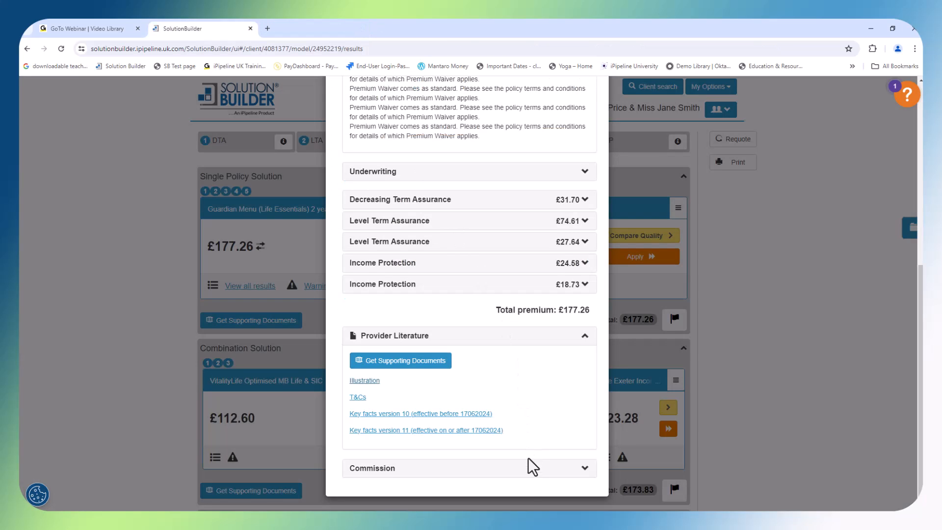
Check the commission in the Guardian product details and collapse the Single Policy Solution section after closing them
click(528, 474)
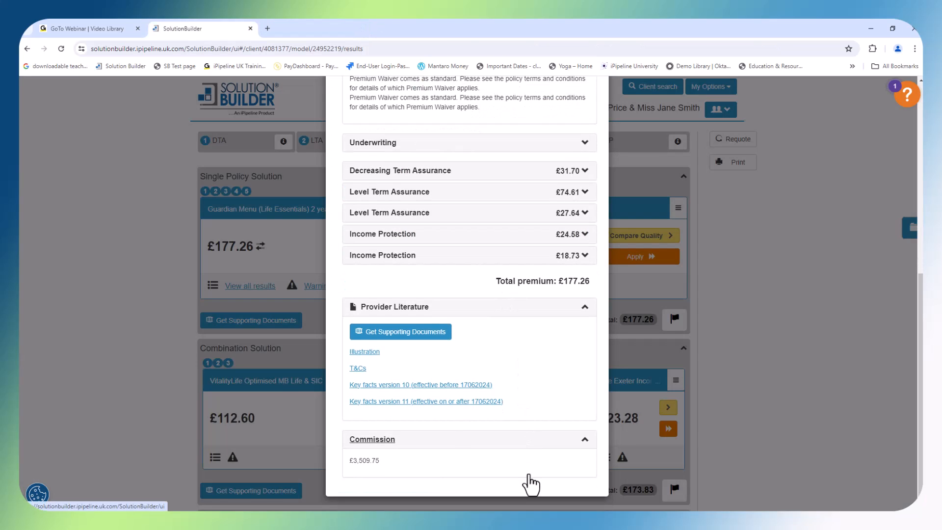
scroll(530, 470, up, 10)
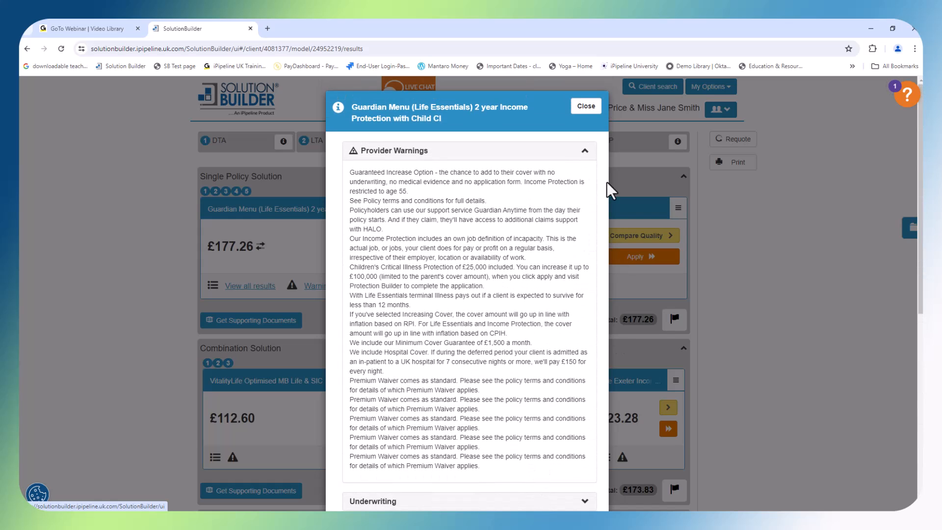
click(586, 109)
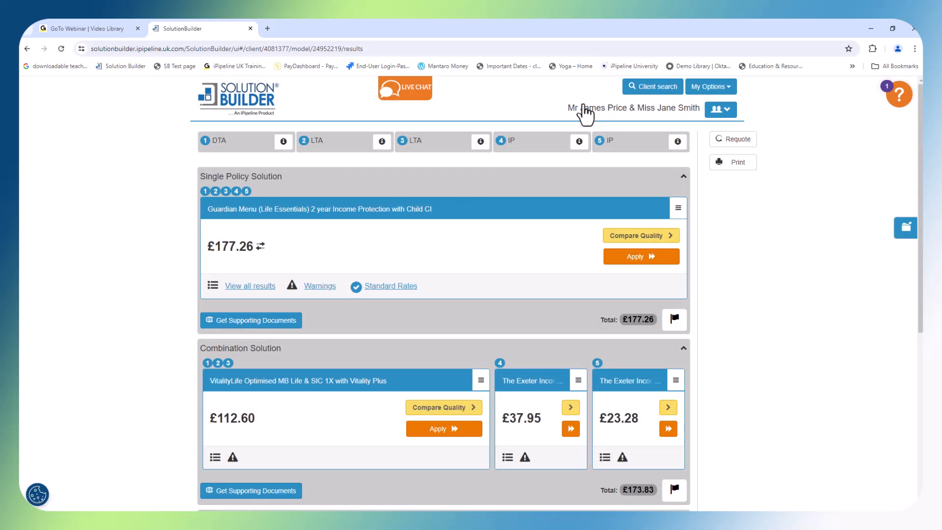
click(683, 177)
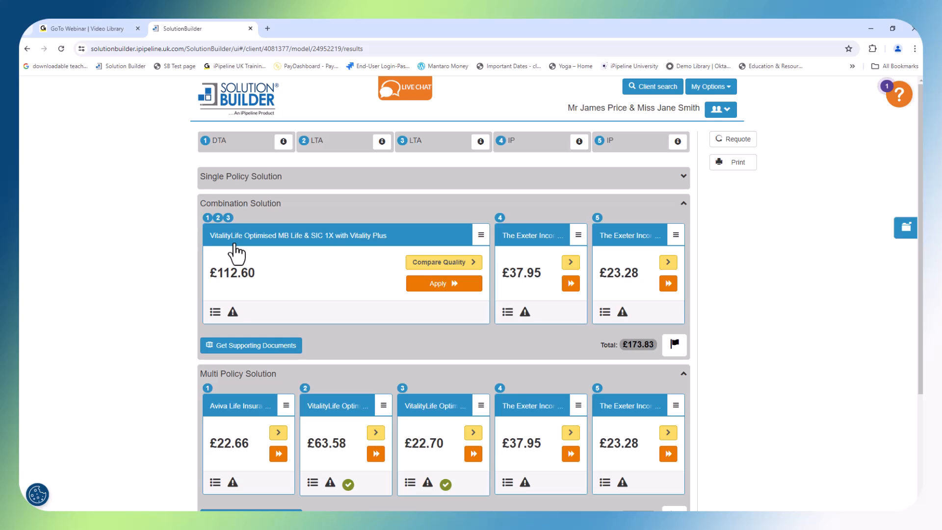
Review the options available for the VitalityLife Optimised MB Life & SIC 1X product, and collapse the Combination Solution section
mouse_move(215, 317)
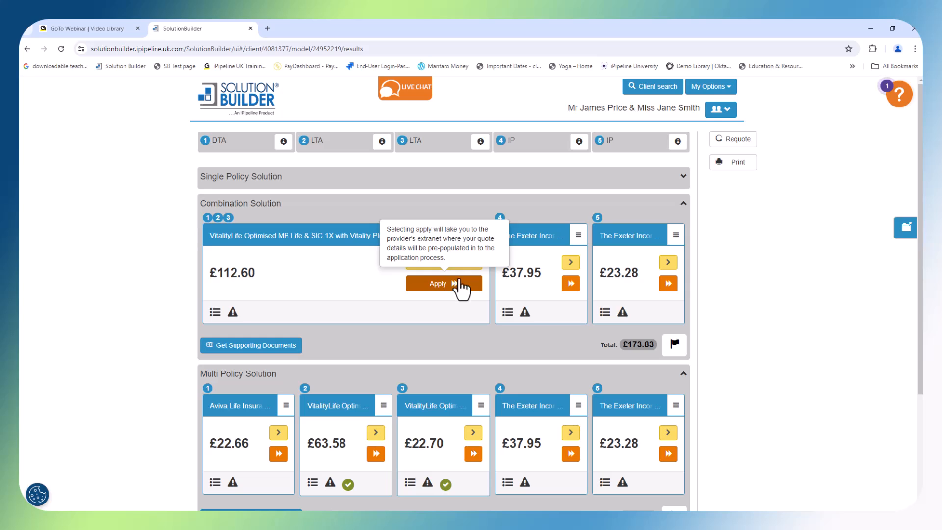
click(478, 237)
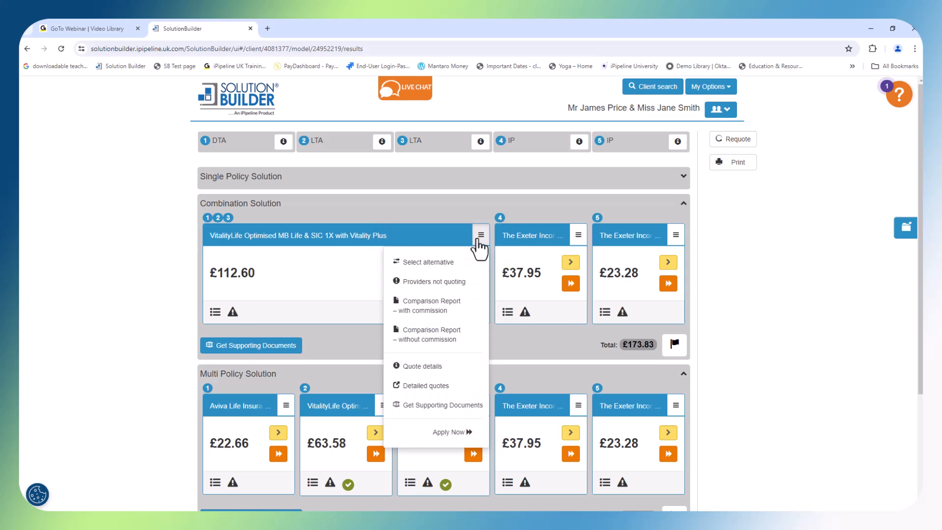
click(478, 239)
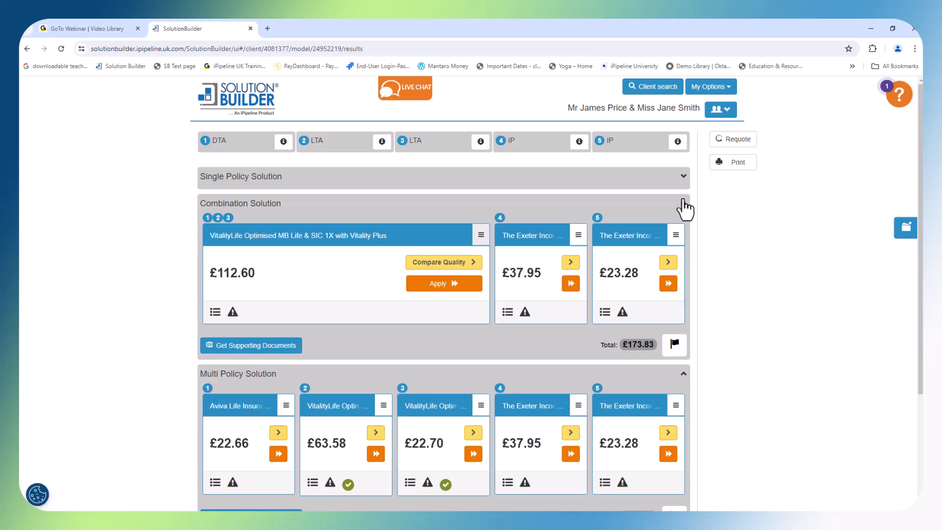
click(683, 204)
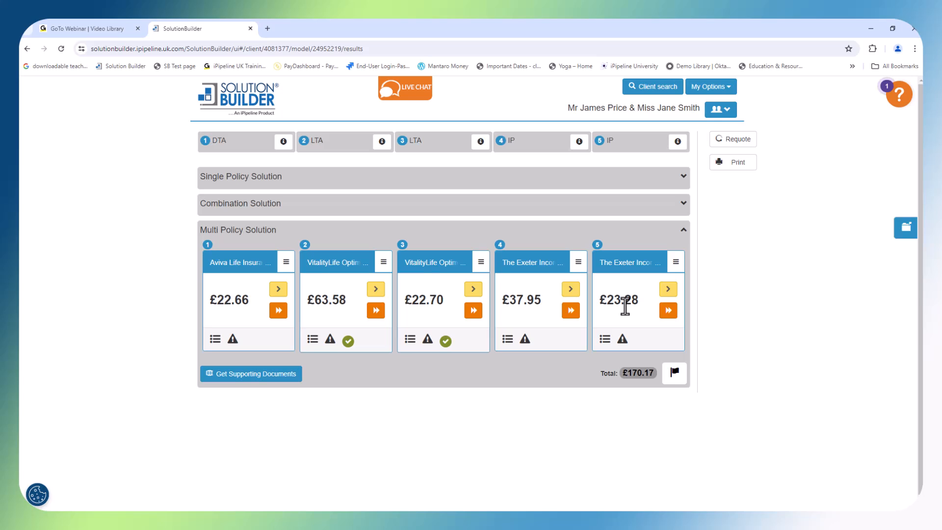
View the printable results snapshot covering all three policy solutions and close the document
click(746, 168)
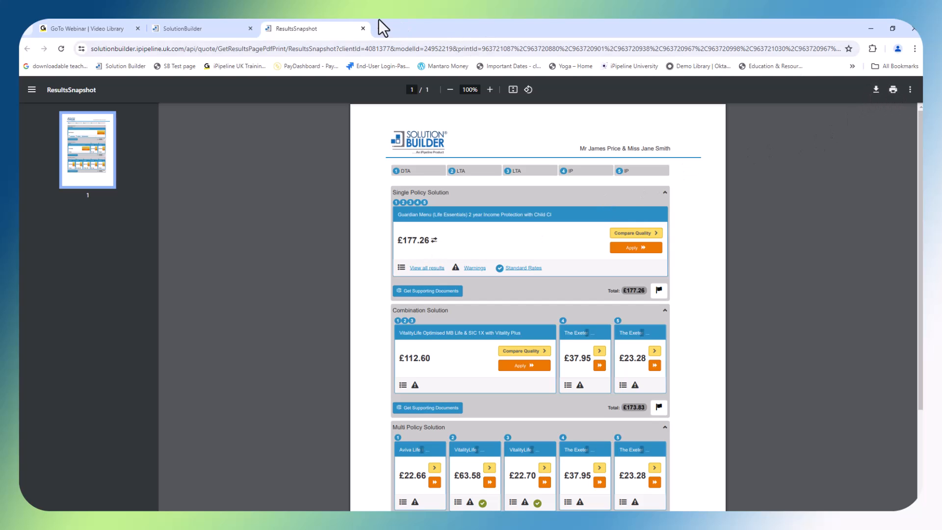
click(363, 28)
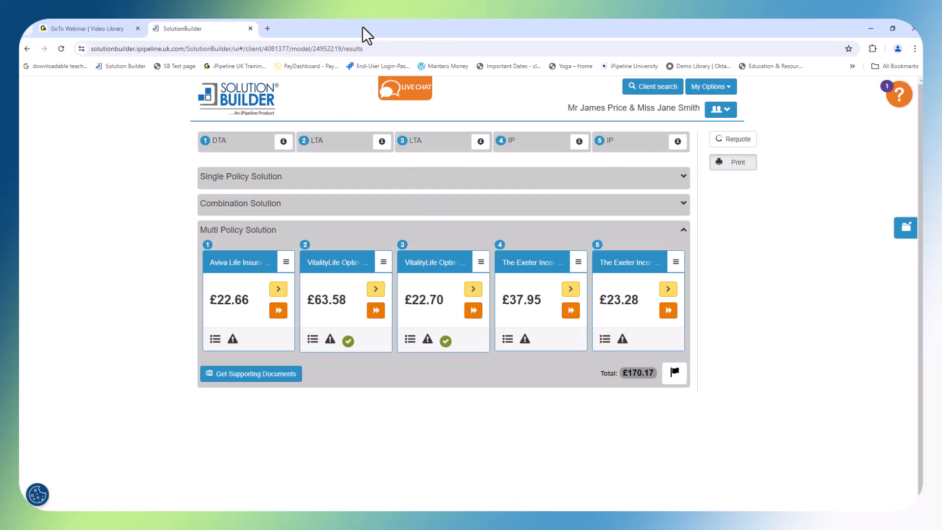